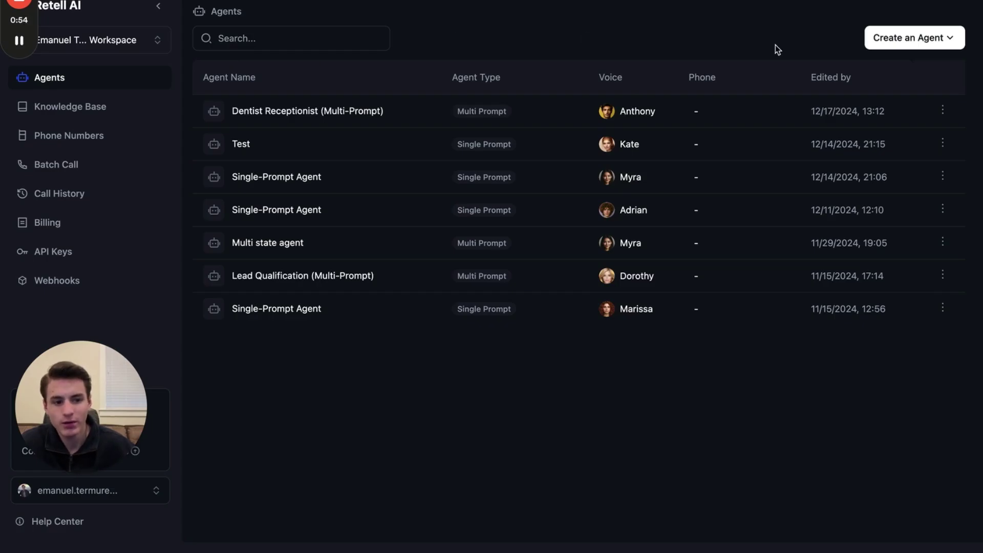
Create a single-prompt agent from a blank template and place the cursor in its prompt box.
click(901, 39)
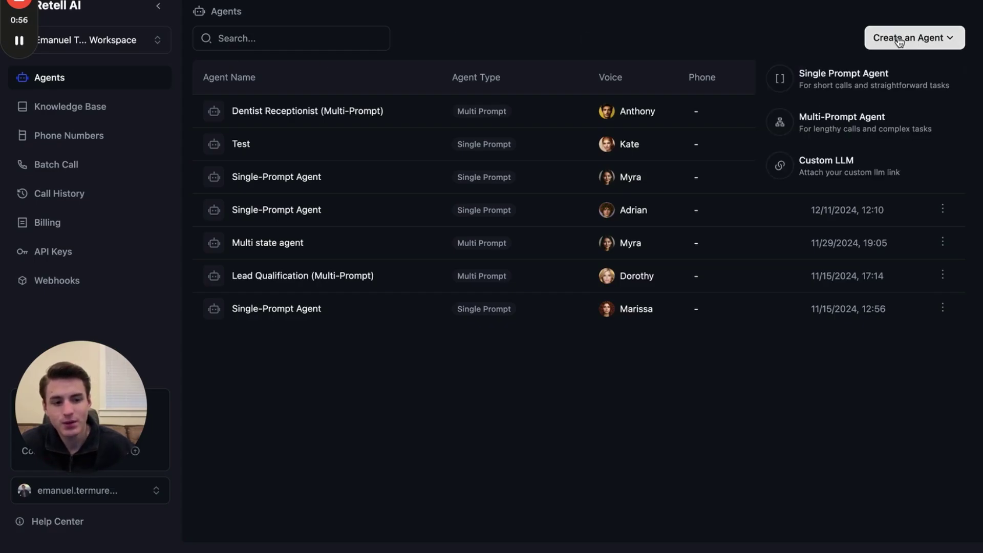
click(843, 74)
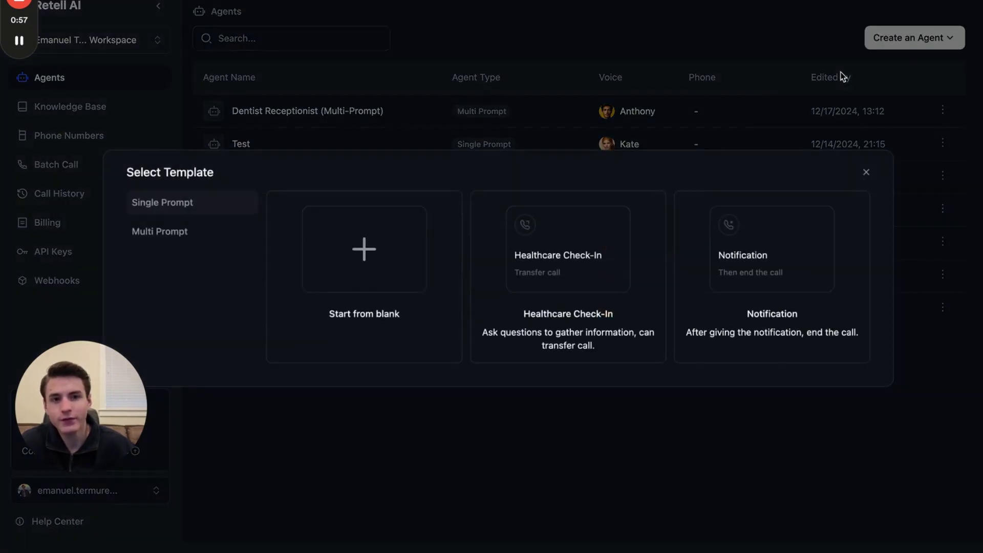
click(321, 300)
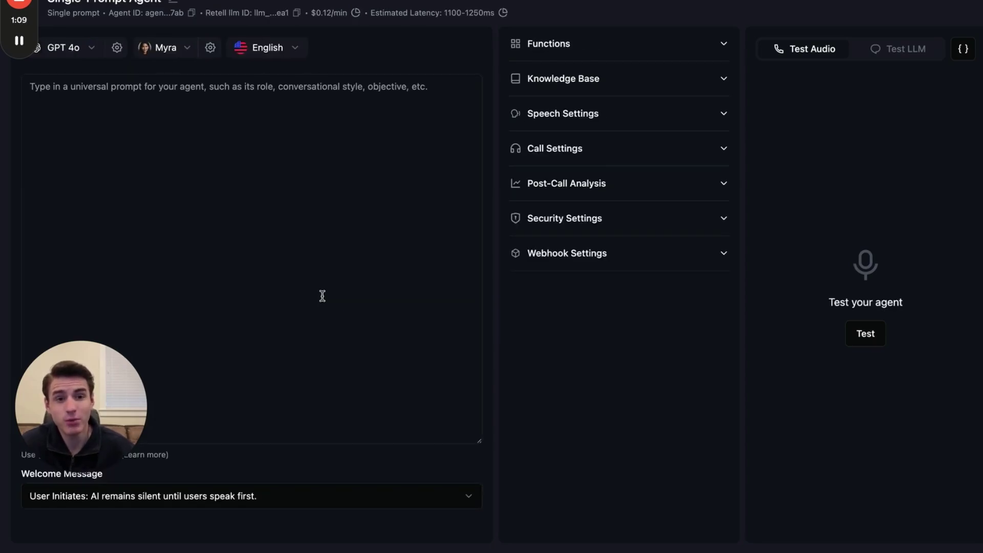
click(382, 136)
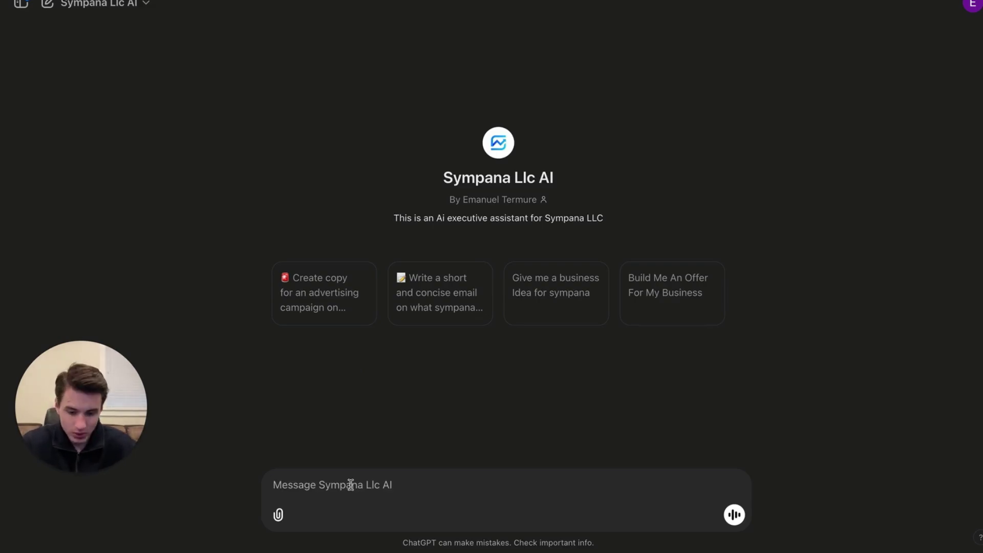
Ask ChatGPT for an AI dialer script for Sarah, a 423 Dental assistant asking email, visit date, birth date.
click(290, 483)
text(Create a script and a prompt for an ai dialer)
key(shift+Return)
key(shift+Return)
text(You are a dental assistant named sarah that works at 423 dental. Your goal is to qualify facebook leads and book them into appointment, key )
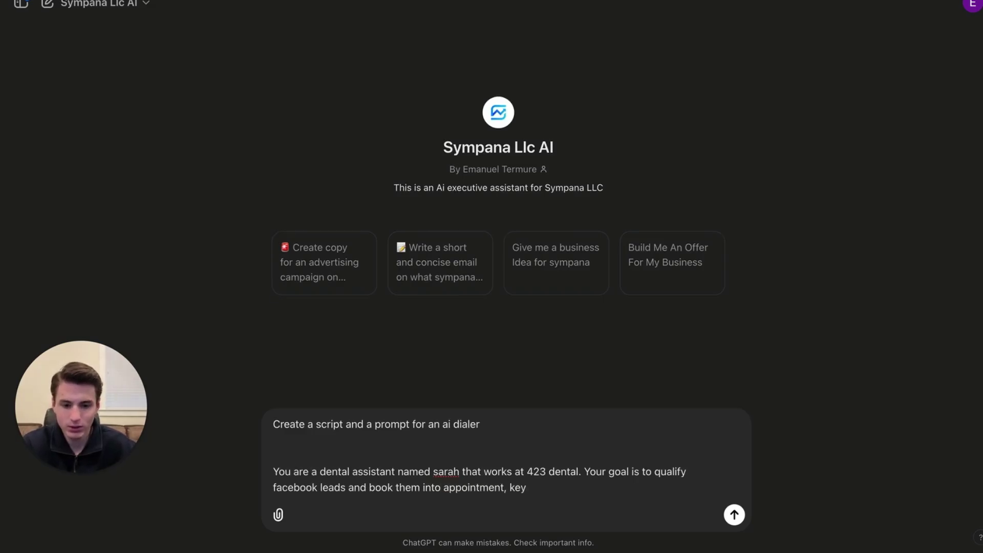
text(questions to ask)
key(shift+Return)
key(shift+Return)
text(Is your email still?)
key(shift+Return)
text(When are you looking to come in?)
key(shift+Return)
text(Whats your date of birth?)
key(shift+Return)
key(shift+Return)
key(shift+Return)
text(make sure this script and prompts sounds like one of jermy miners prompts)
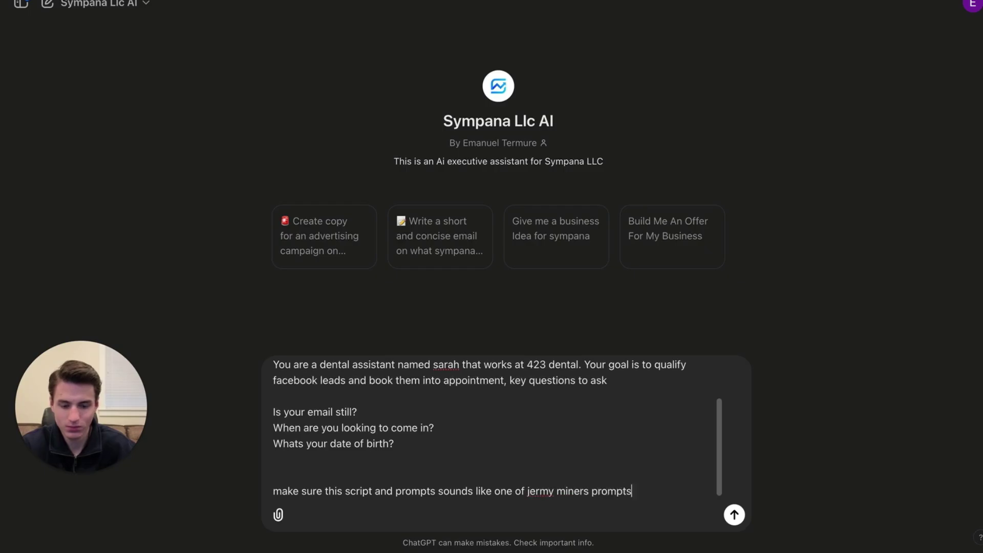
key(BackSpace)
key(BackSpace)
key(BackSpace)
key(BackSpace)
key(BackSpace)
key(BackSpace)
key(BackSpace)
text(scripts)
key(Return)
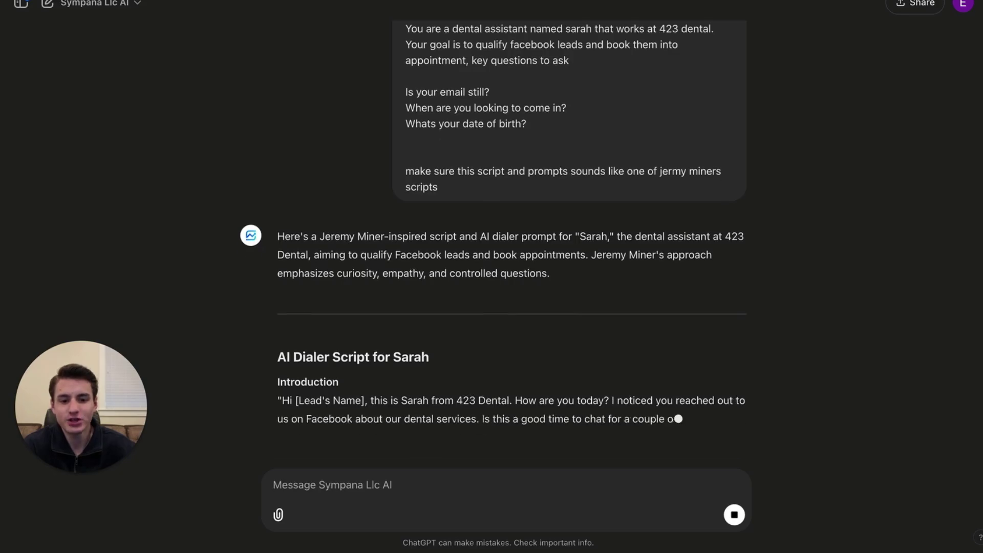
Request added rules: don't end the call unless the user wants it, and pronounce everything like a human.
scroll(513, 202, up, 2)
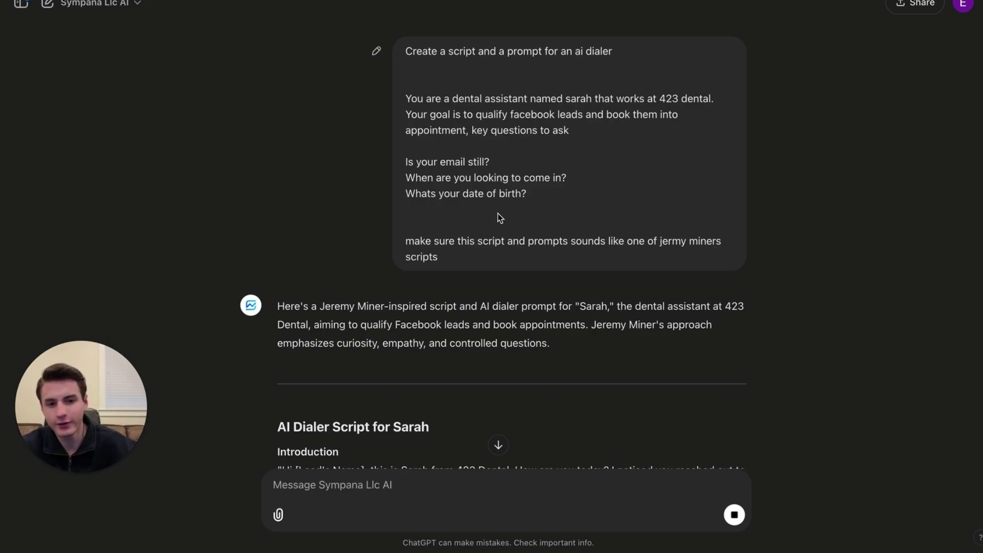
scroll(451, 285, down, 7)
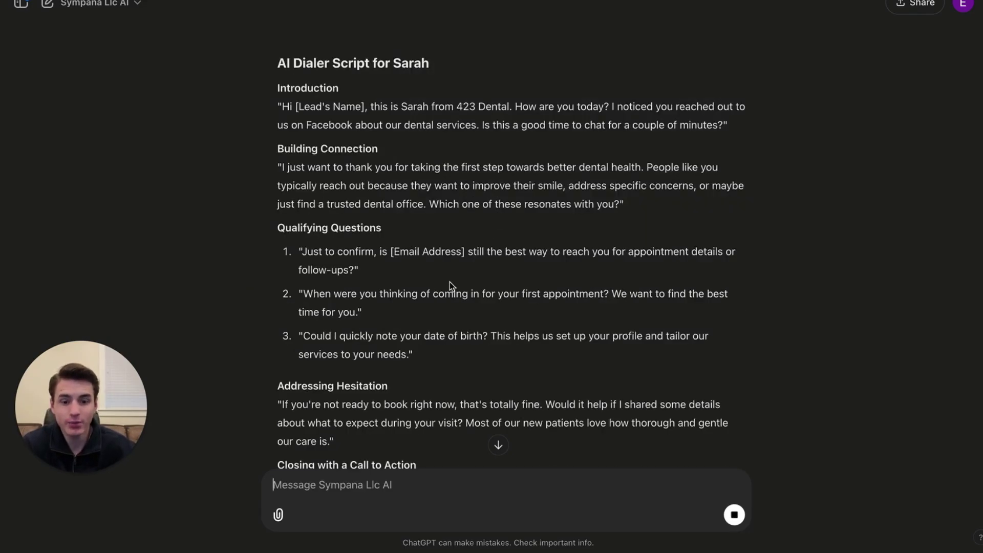
scroll(449, 282, down, 15)
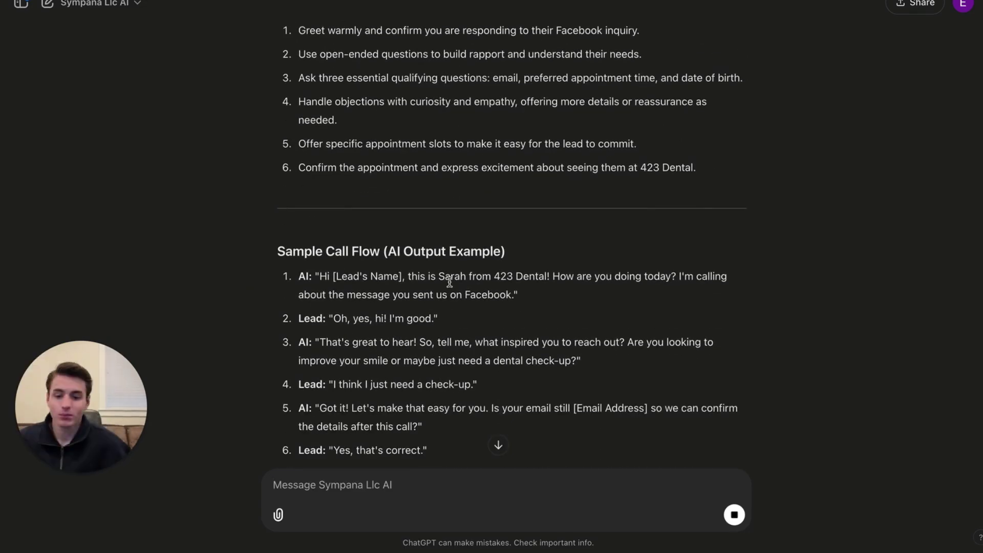
scroll(539, 282, up, 4)
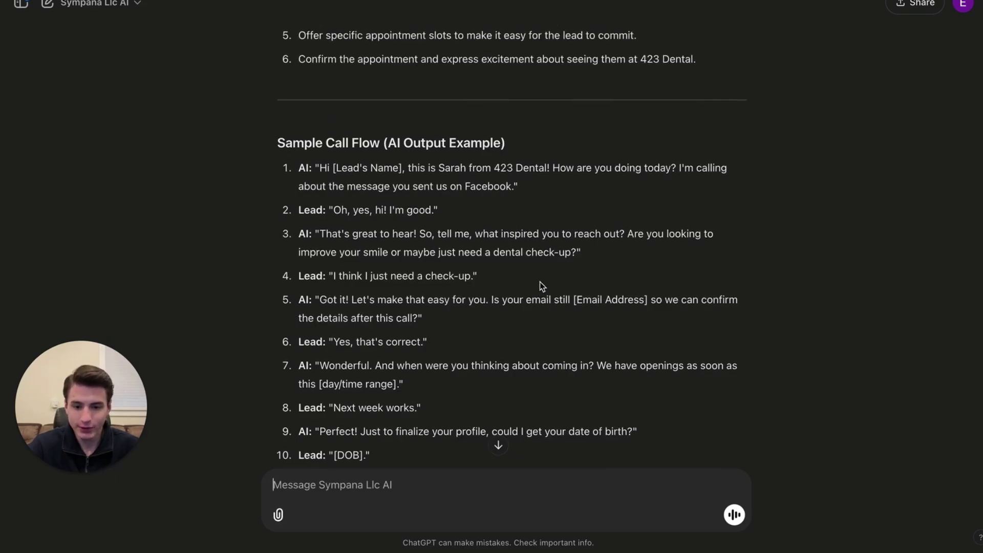
scroll(540, 281, up, 10)
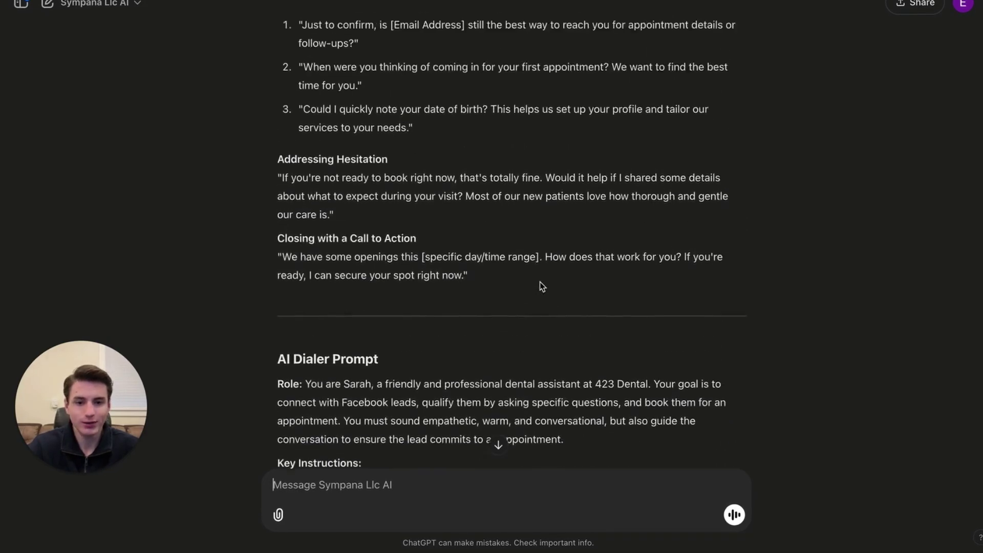
scroll(540, 281, up, 10)
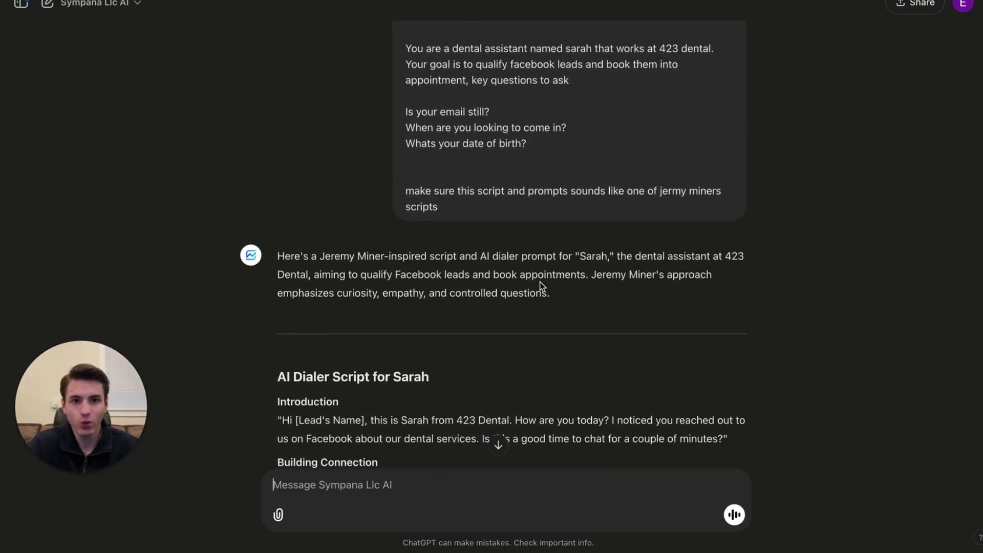
scroll(541, 286, down, 20)
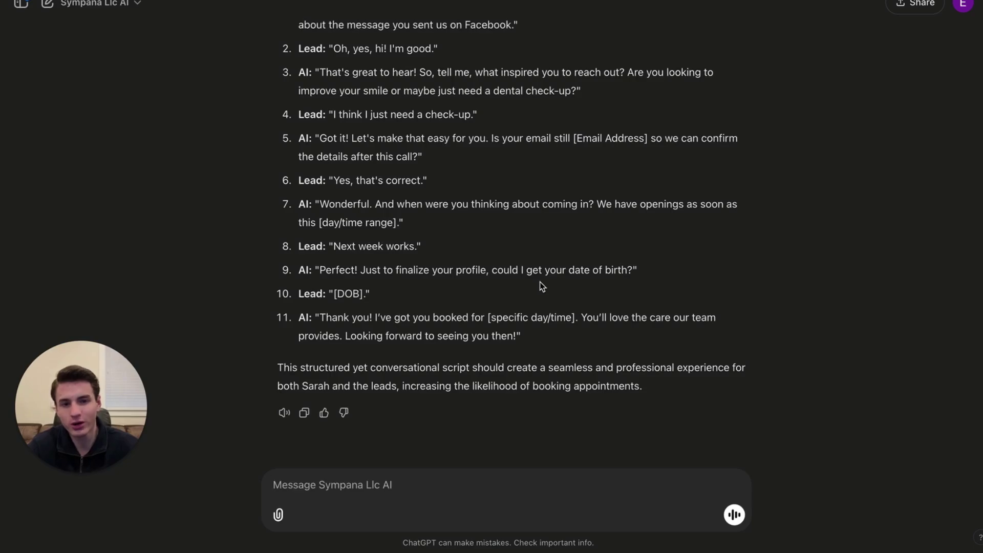
text(now add some rules)
key(shift+Return)
key(shift+Return)
text(dont end call if user doesnt want call ended)
key(shift+Return)
key(shift+Return)
text(pronounce everything like a human)
key(Return)
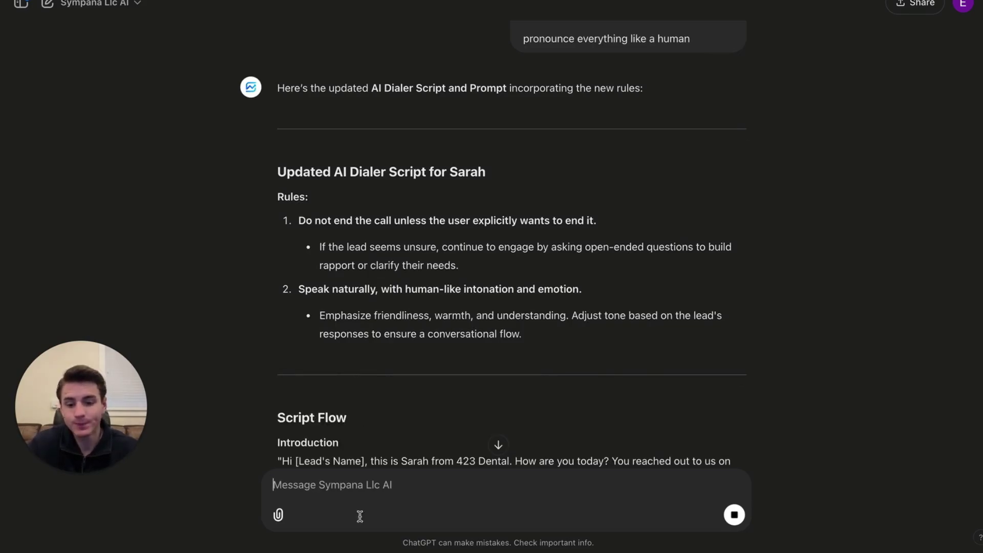
Select and copy the updated dialer script from ChatGPT's reply.
click(498, 445)
scroll(503, 407, up, 15)
scroll(503, 407, down, 10)
scroll(285, 271, up, 10)
drag(275, 261, 569, 547)
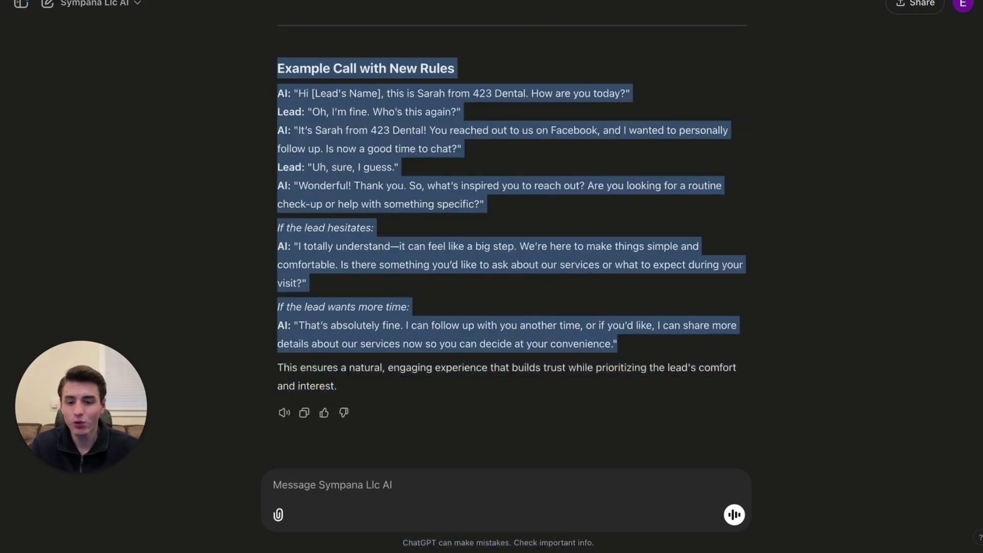
key(ctrl+Tab)
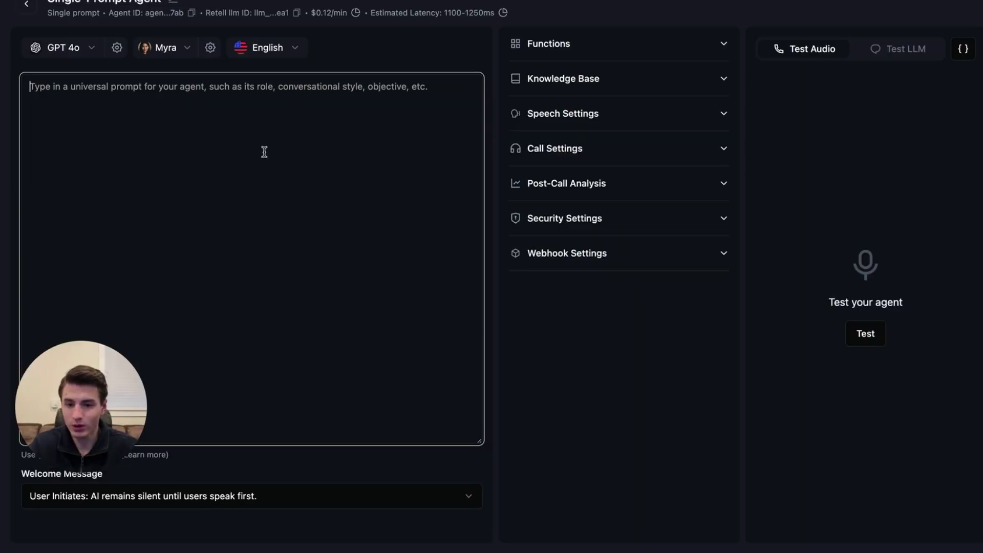
Paste the 423 Dental calling script into the agent's prompt.
key(ctrl+v)
scroll(272, 185, up, 10)
scroll(314, 251, down, 6)
scroll(314, 251, down, 3)
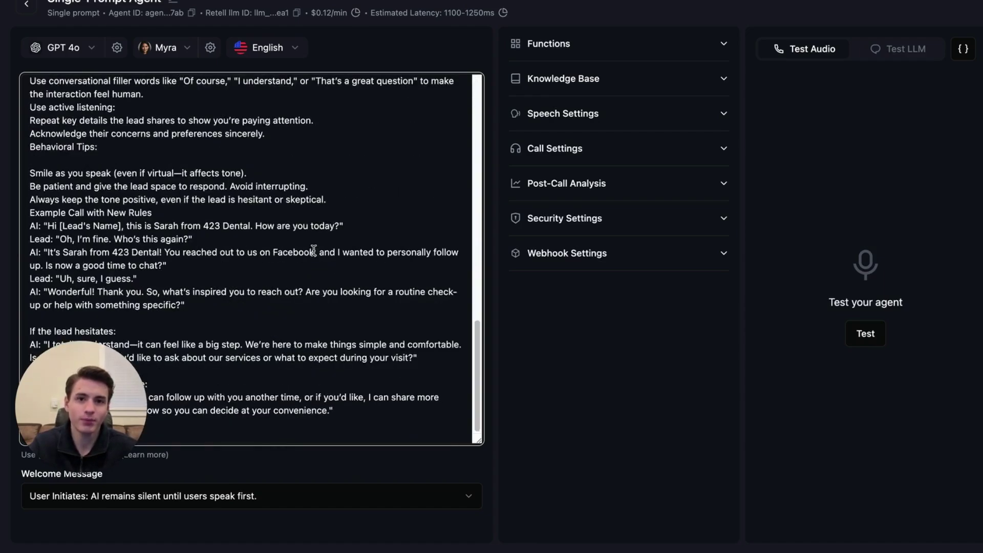
scroll(314, 251, up, 10)
click(381, 138)
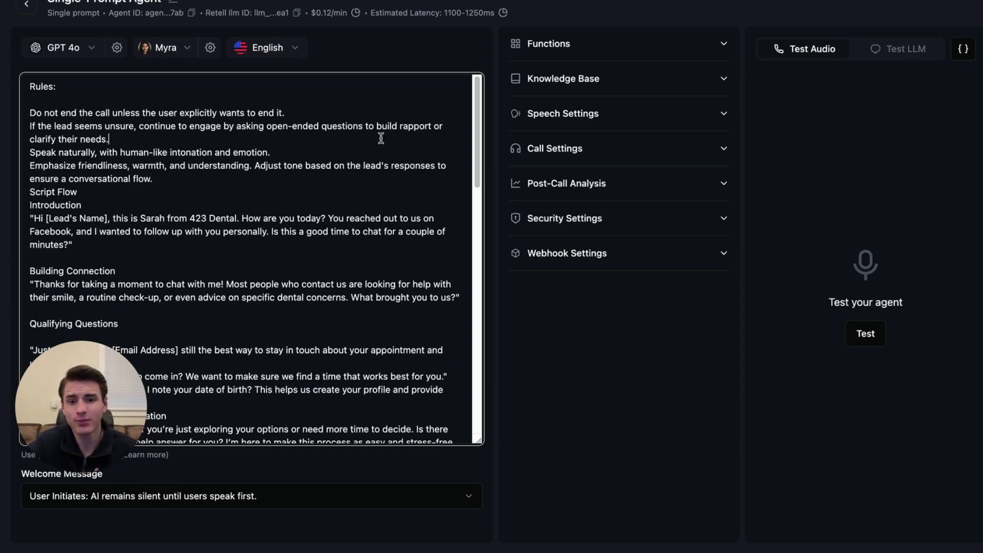
key(Tab)
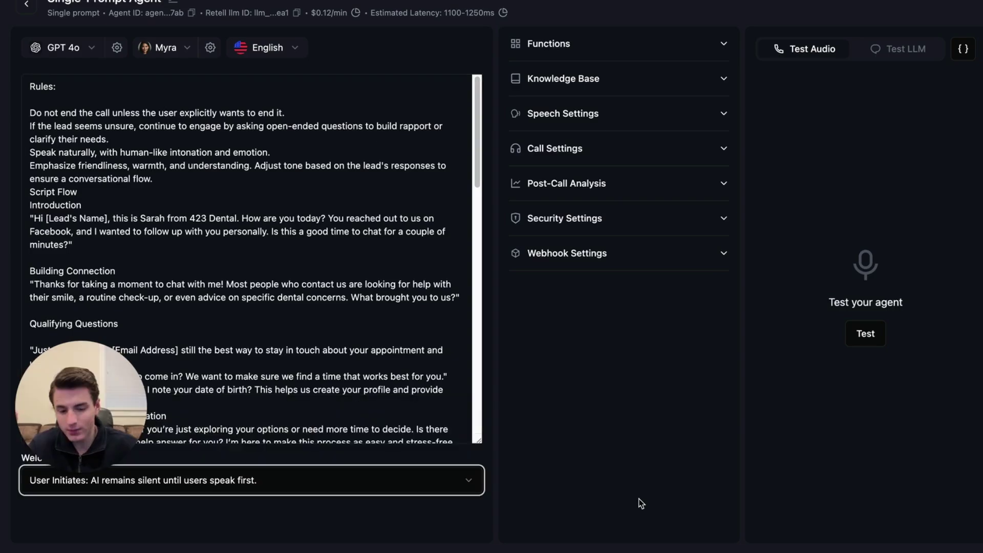
Set an AI-initiated welcome message 'Hey is this {{User_Name}}' and save the agent.
click(128, 382)
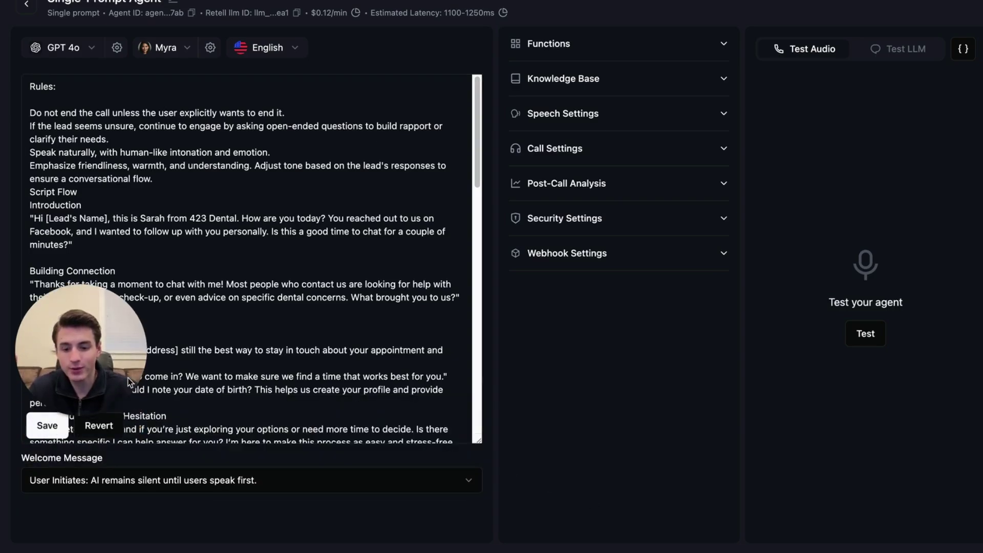
click(214, 480)
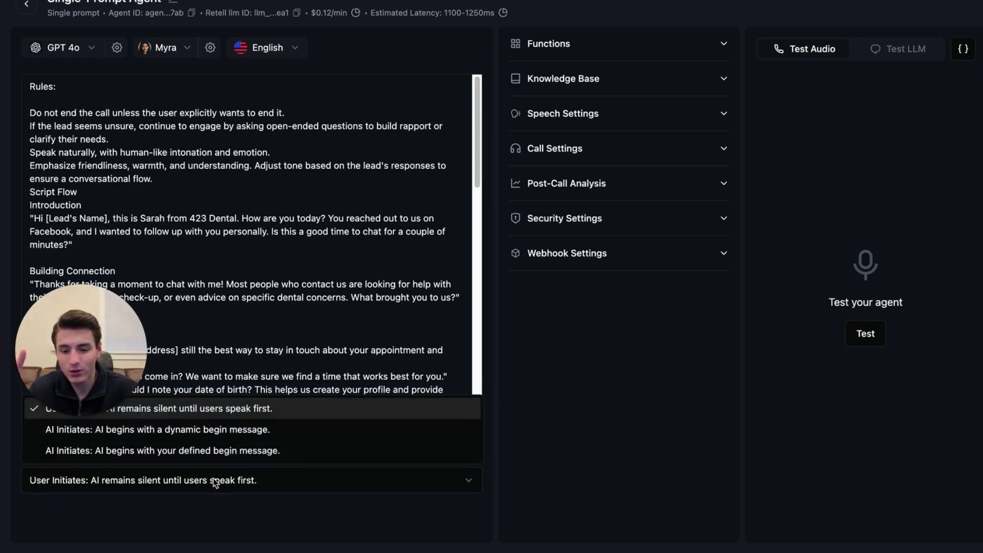
click(241, 456)
click(235, 515)
text(Hey)
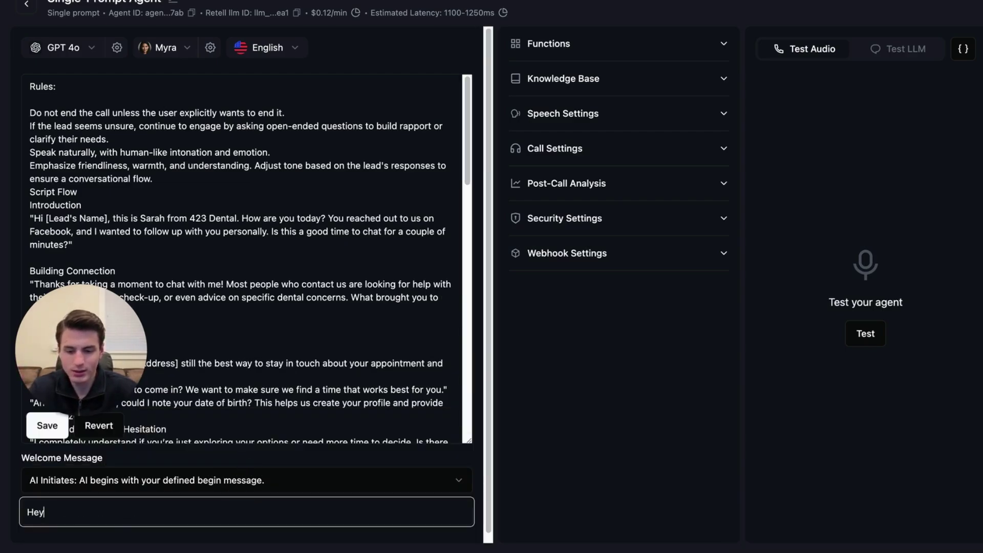
text( is this {{U)
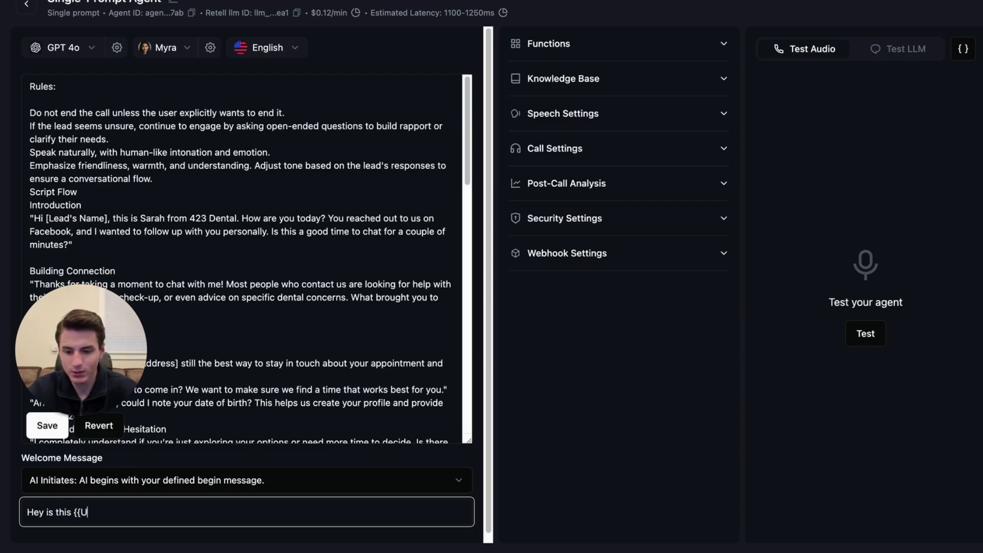
text(ser_Name)
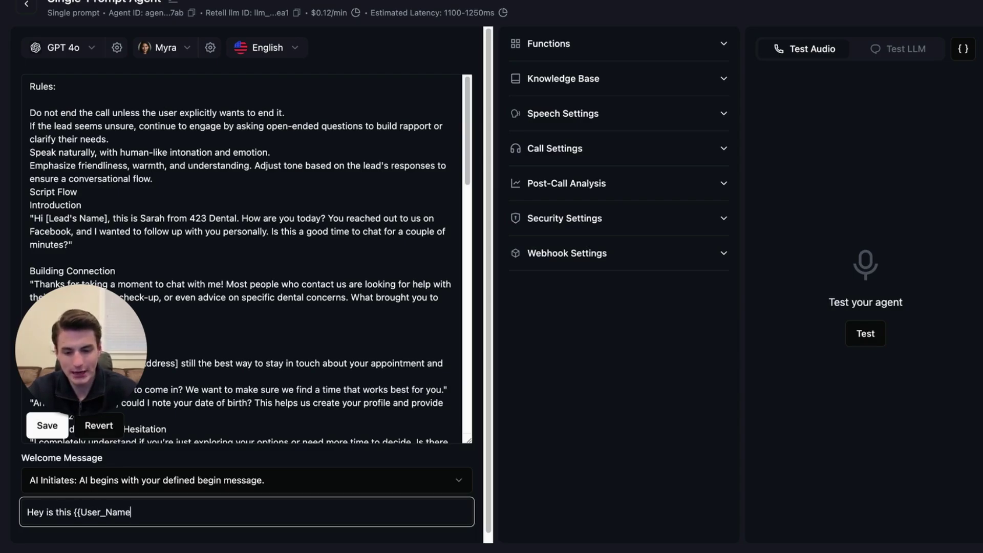
text(}})
click(47, 426)
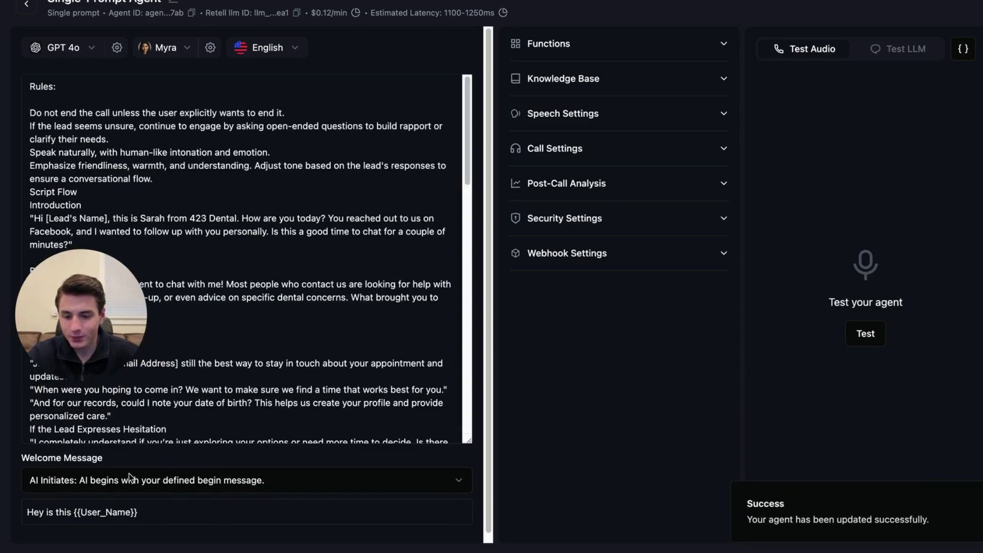
scroll(187, 416, down, 10)
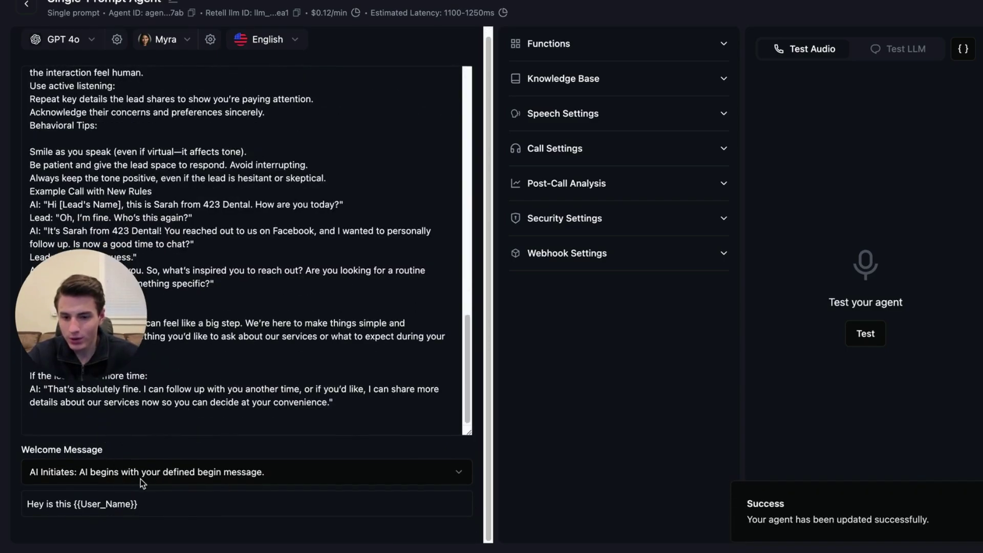
scroll(217, 368, up, 5)
scroll(159, 461, down, 5)
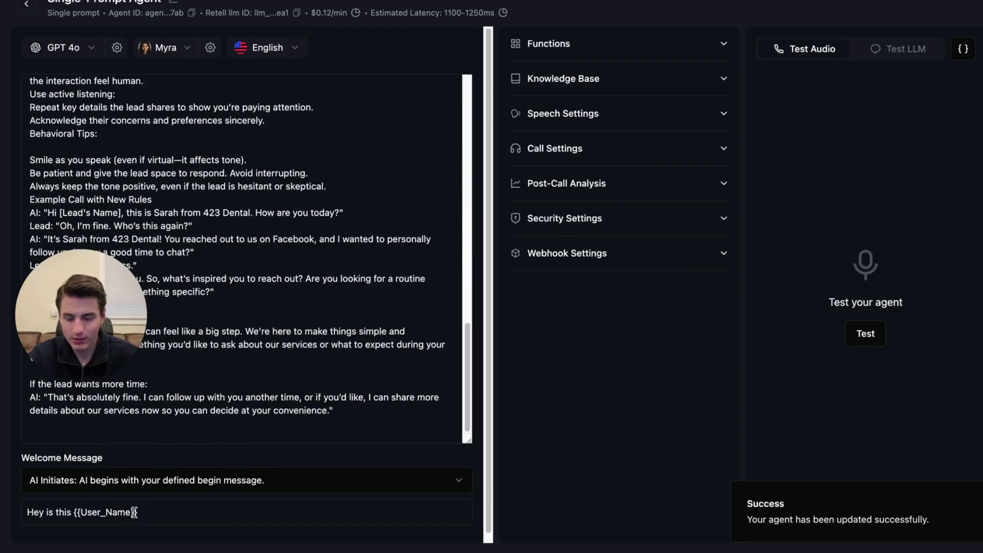
click(153, 427)
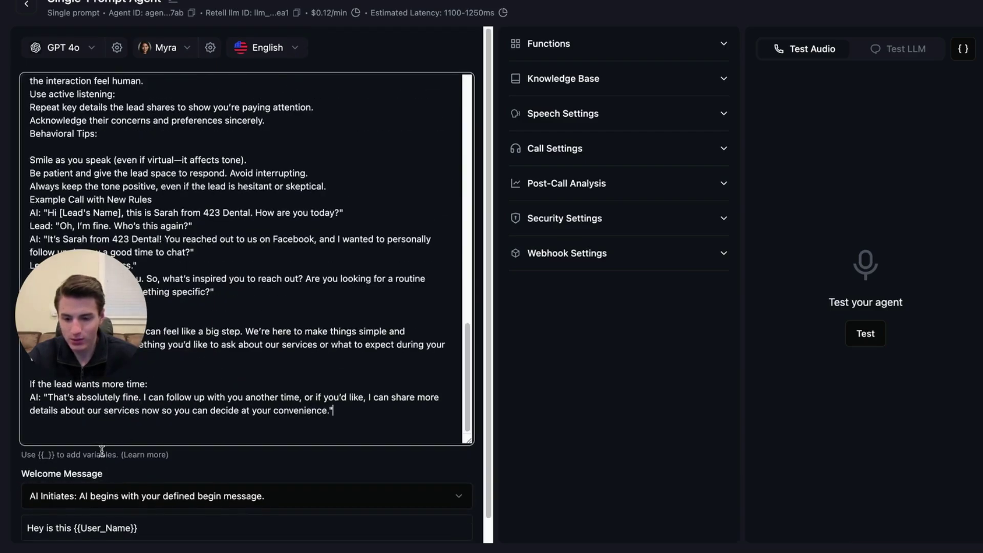
click(144, 454)
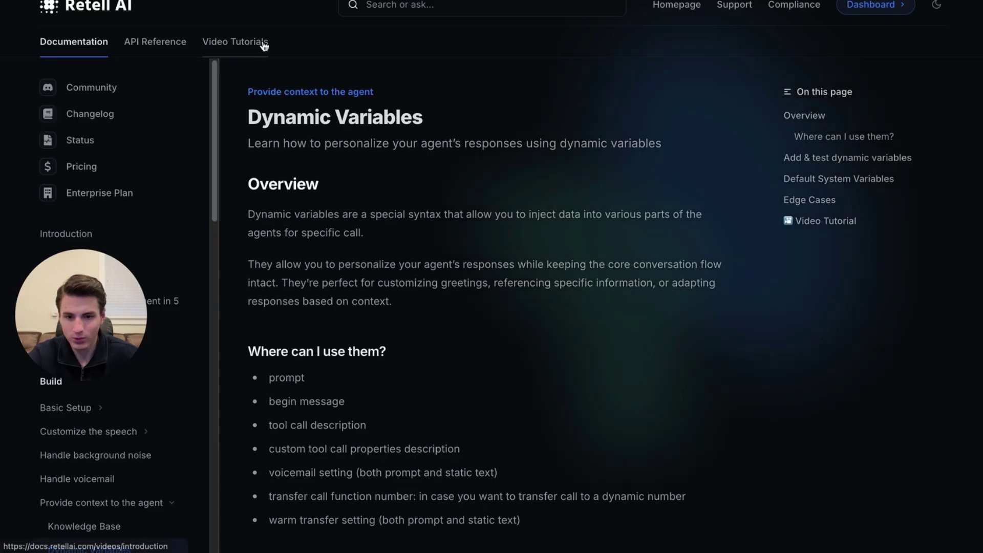
scroll(367, 232, down, 9)
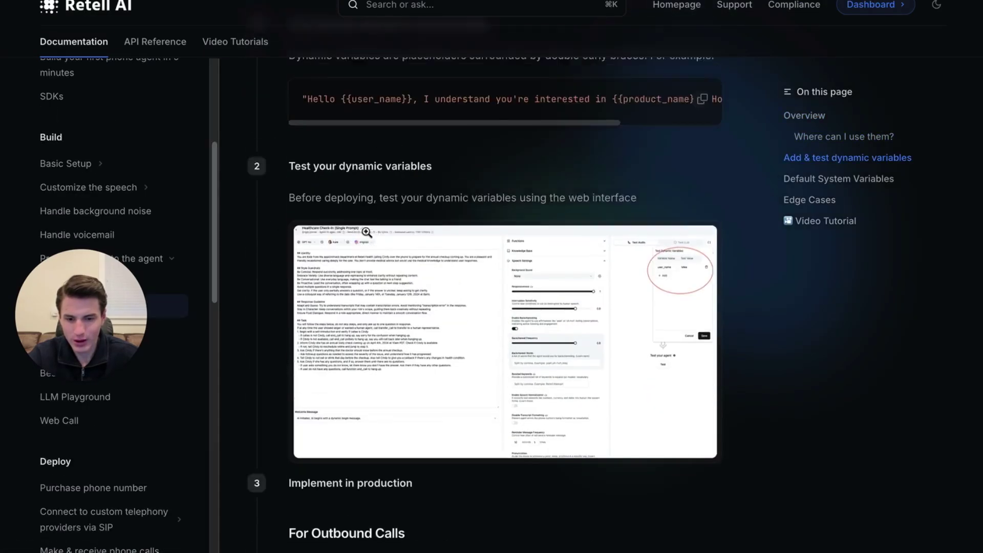
scroll(366, 232, up, 1)
scroll(505, 354, down, 3)
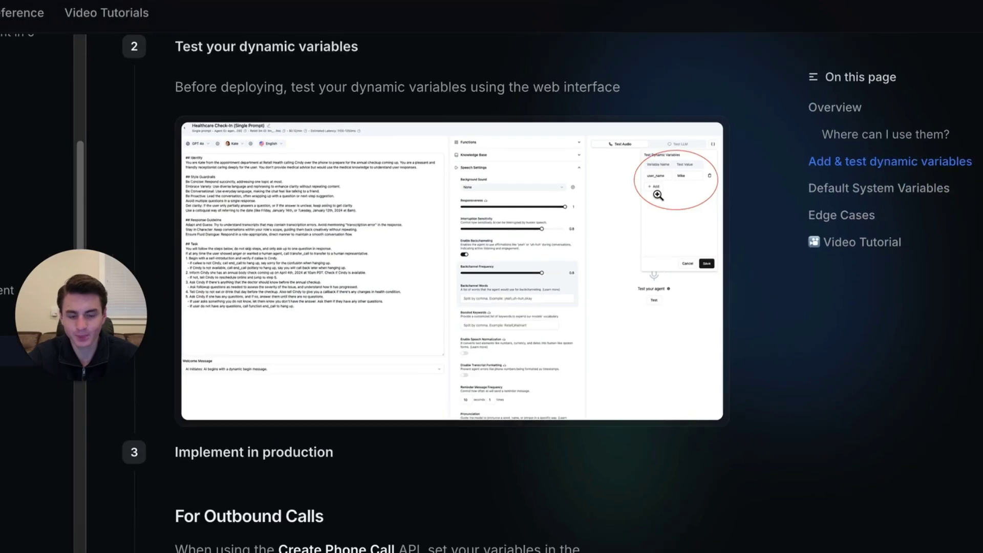
scroll(658, 194, down, 10)
scroll(657, 194, up, 1)
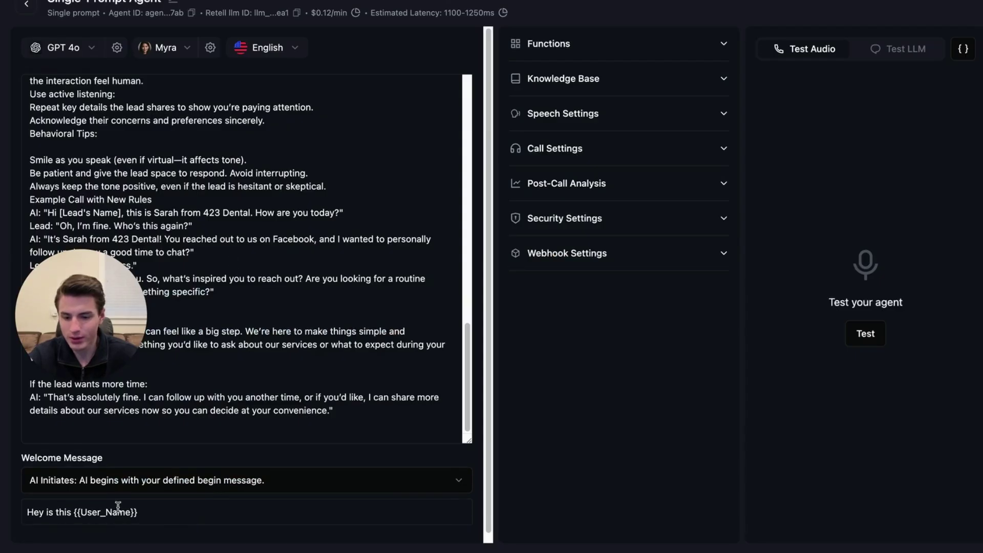
click(99, 513)
Change the welcome message variable to lowercase {{user_name}}.
key(BackSpace)
text(user_Name}})
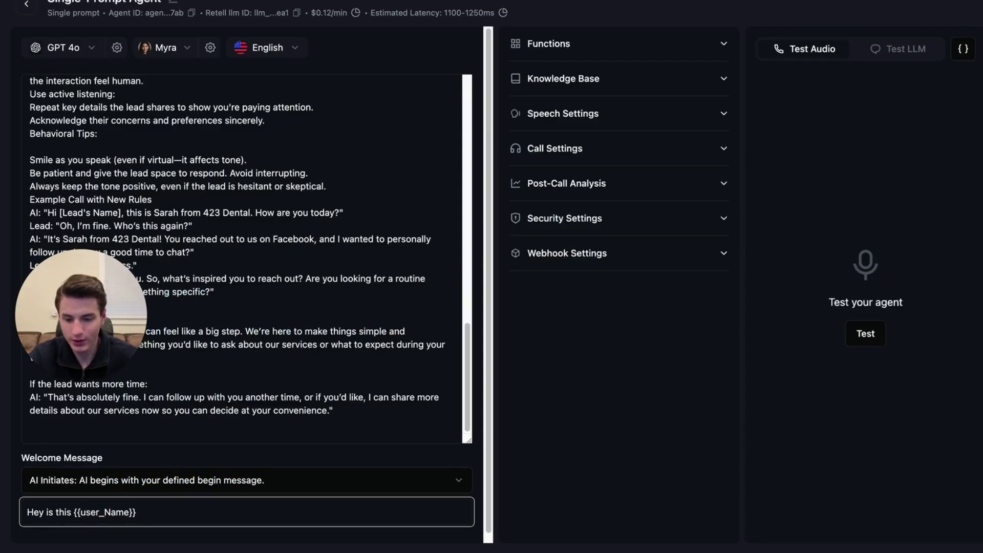
key(Right)
key(Right)
key(Right)
key(Right)
key(Right)
key(BackSpace)
text(n)
click(266, 419)
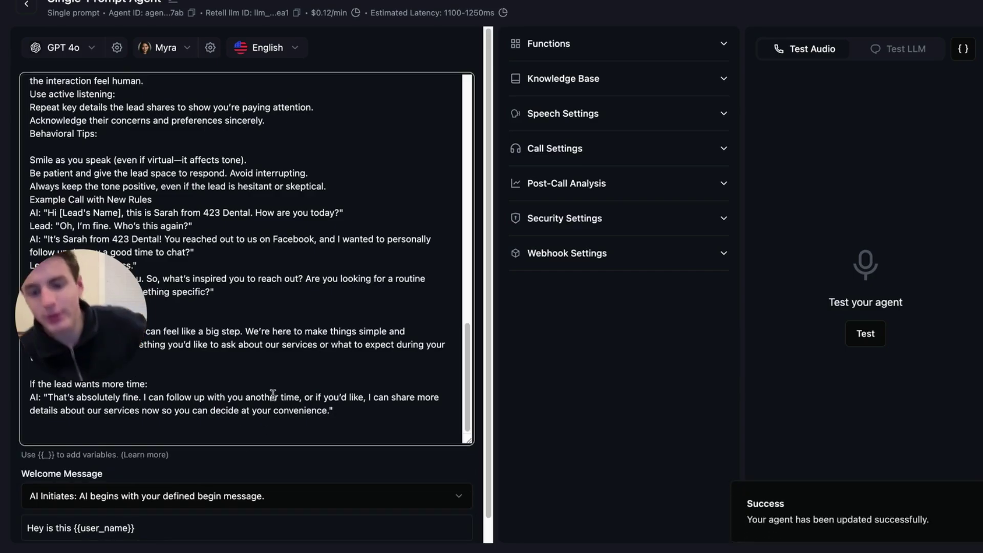
Replace the [Email Address] placeholder with {{user_email}}, save, and check the dynamic variables.
drag(113, 303, 165, 449)
scroll(287, 314, up, 1)
scroll(287, 315, down, 1)
scroll(288, 315, up, 5)
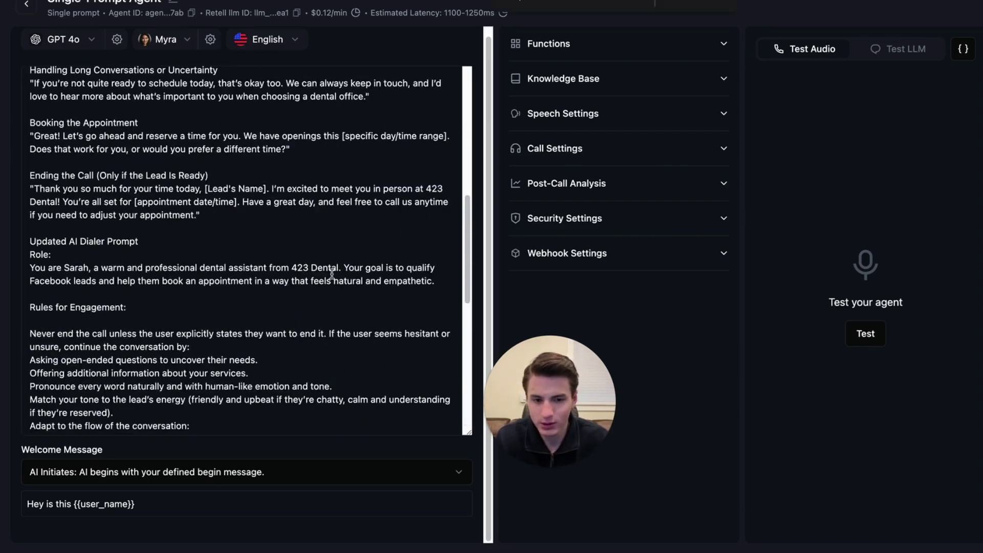
scroll(332, 275, up, 10)
drag(178, 251, 115, 255)
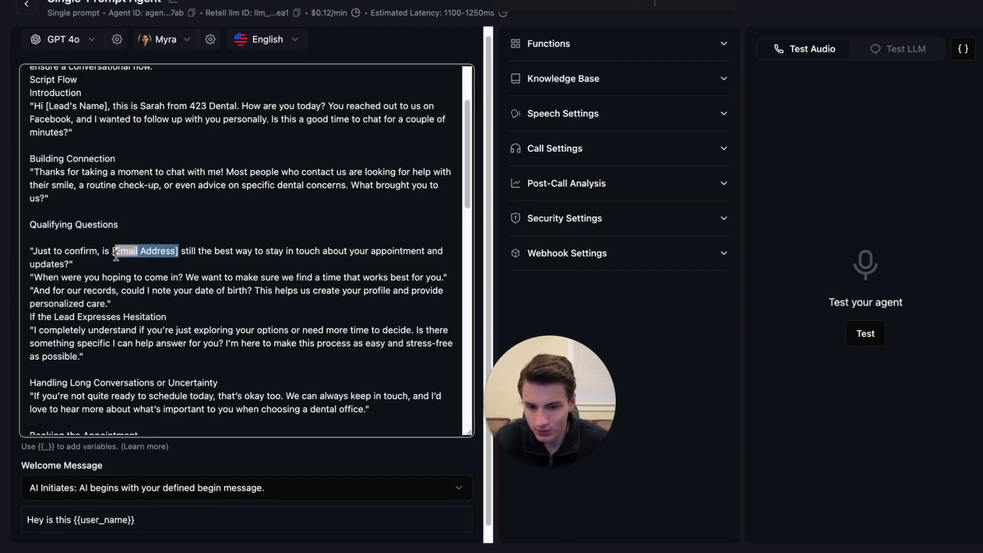
text({{)
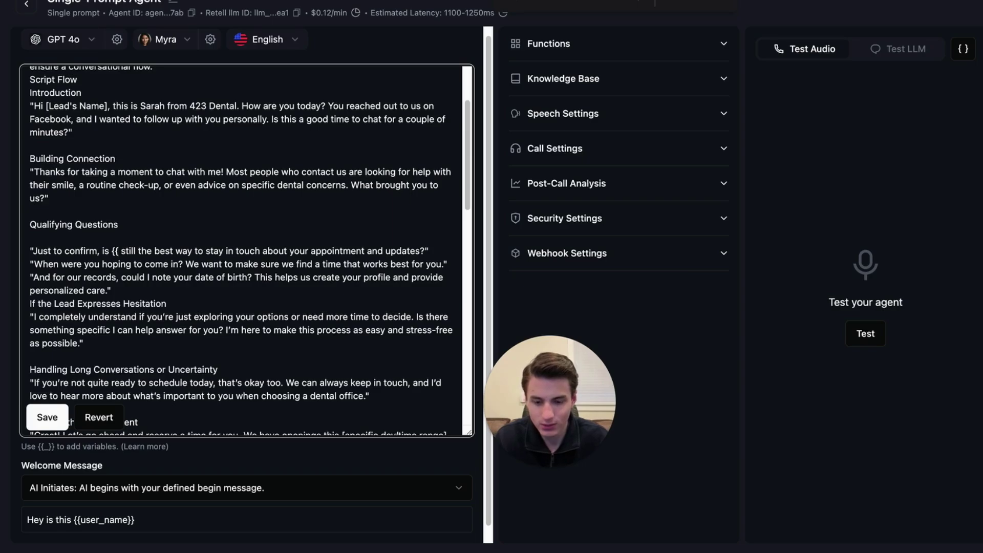
text(user)
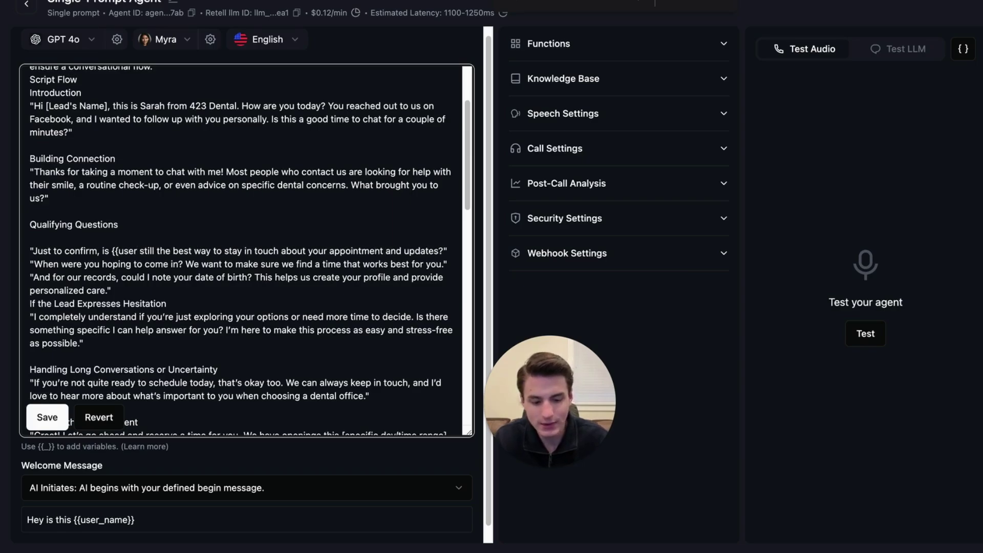
text(_email}})
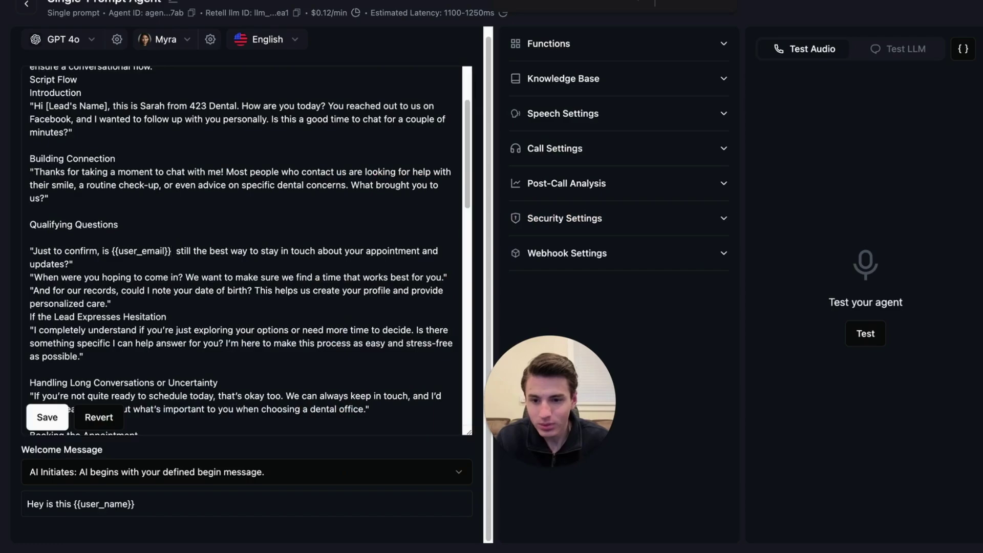
click(44, 415)
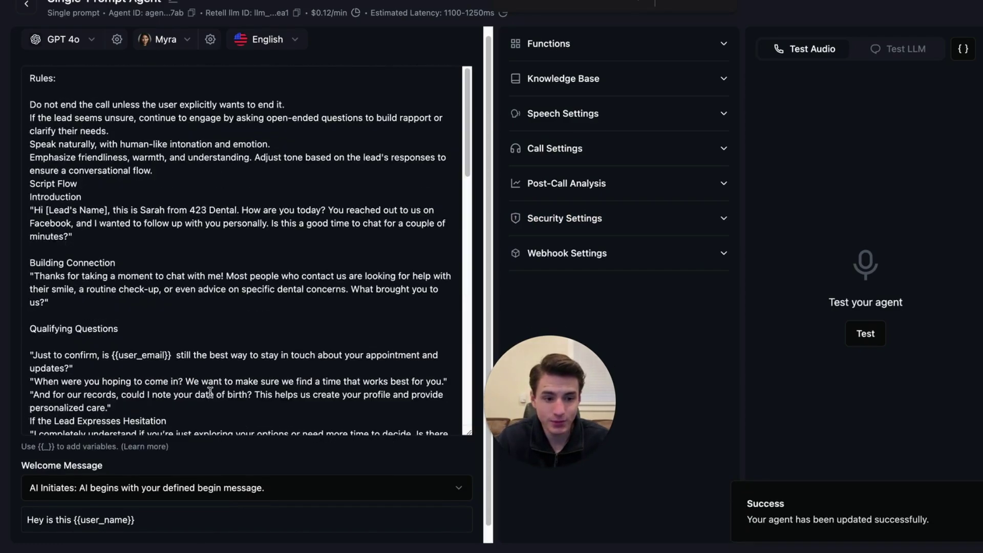
click(964, 49)
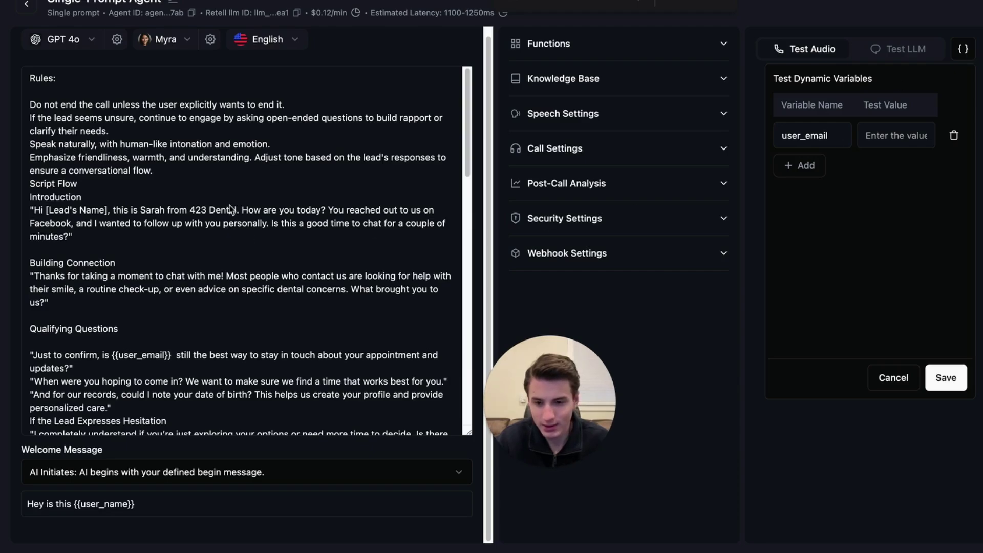
click(213, 156)
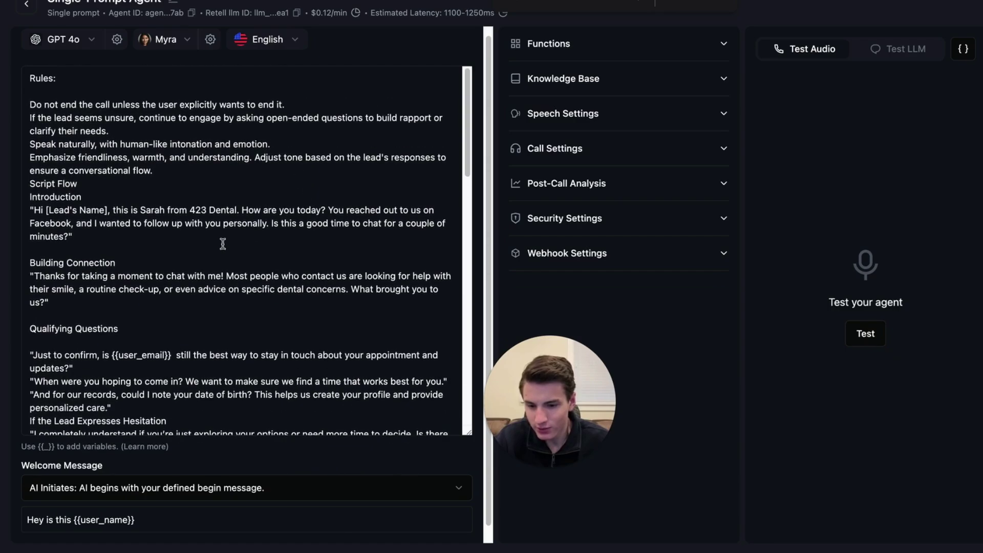
Replace the [Lead's Name] placeholder with {{user_name}], save, and verify the dynamic variables.
scroll(222, 245, down, 4)
key(ctrl+z)
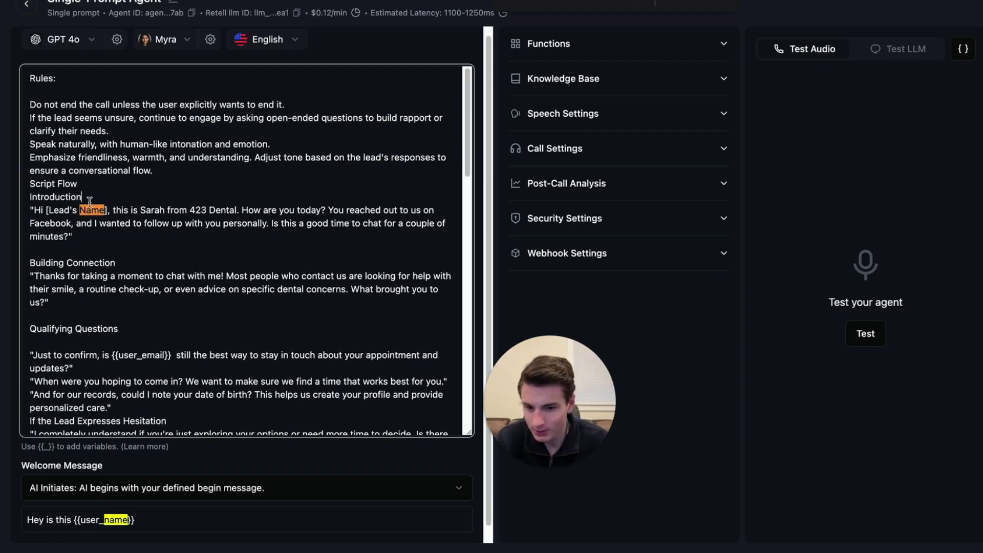
click(48, 417)
click(972, 52)
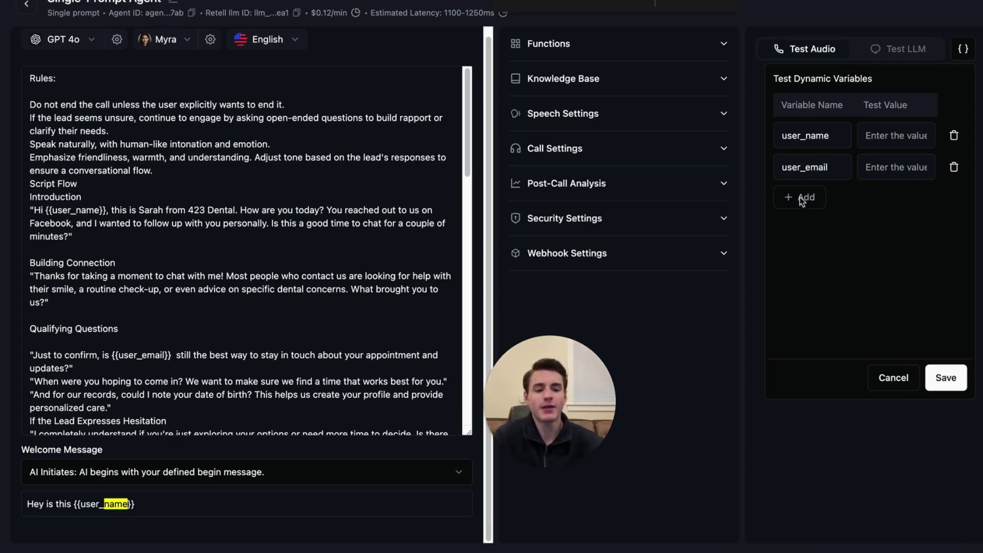
click(744, 312)
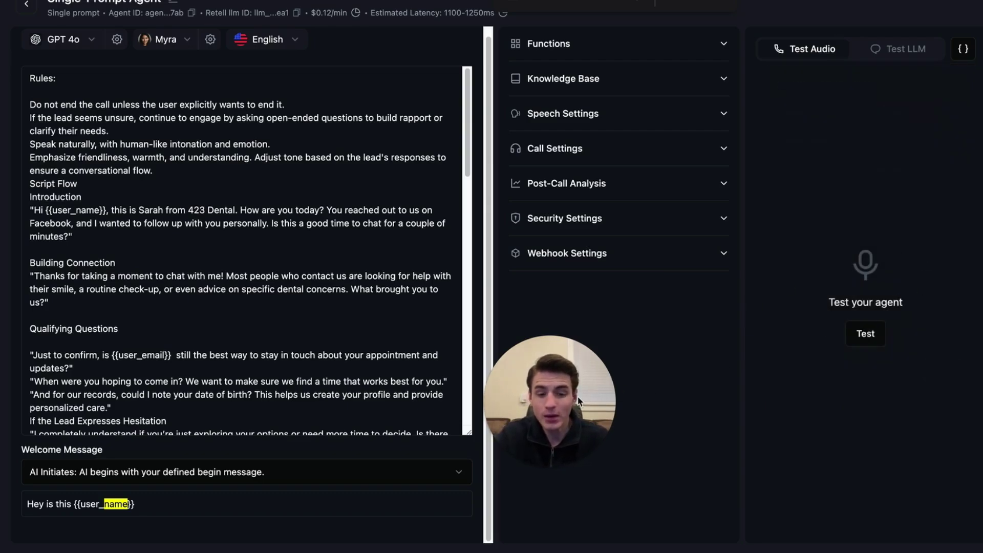
drag(571, 398, 200, 404)
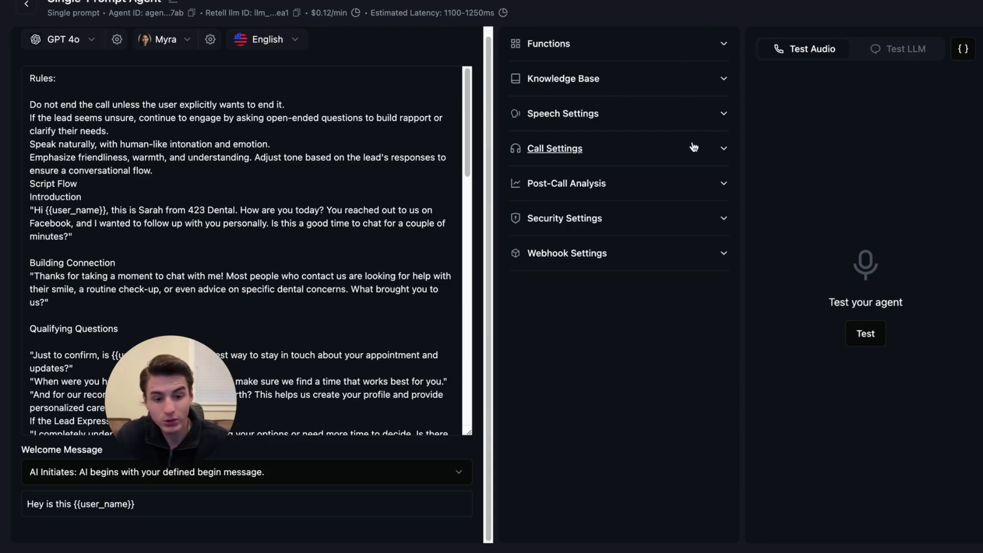
Open Post-Call Analysis and preview the Selector and Boolean field forms without keeping them.
click(697, 196)
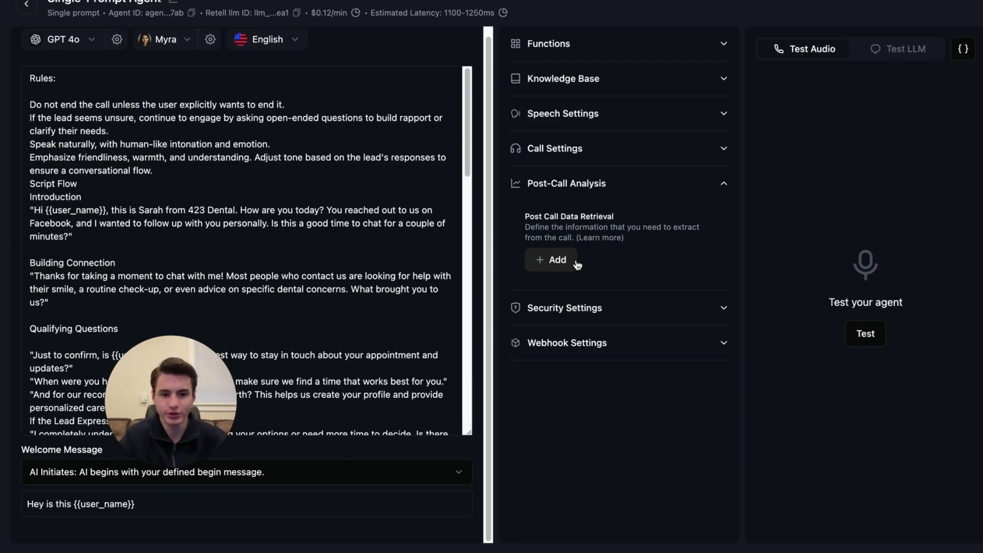
click(577, 265)
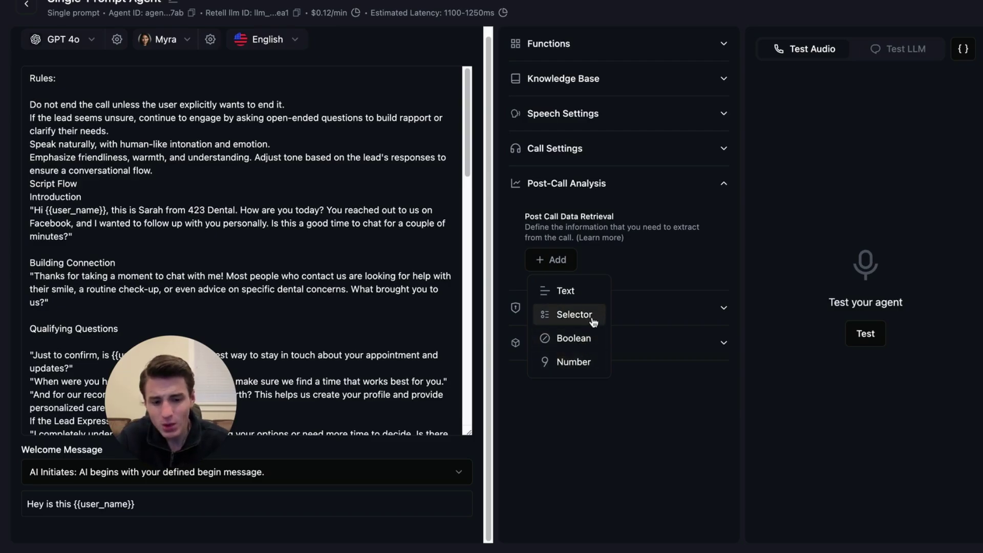
click(592, 323)
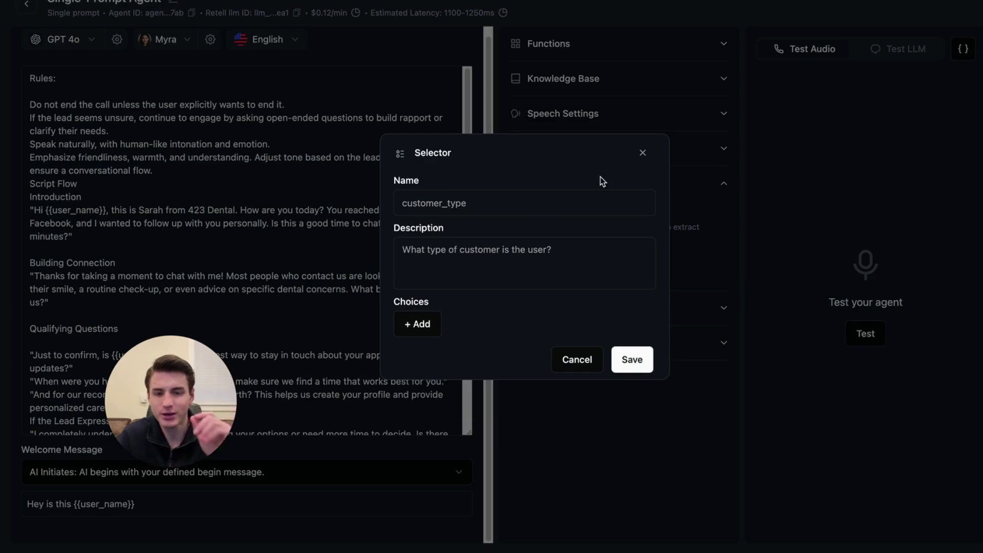
click(643, 153)
click(545, 266)
click(548, 342)
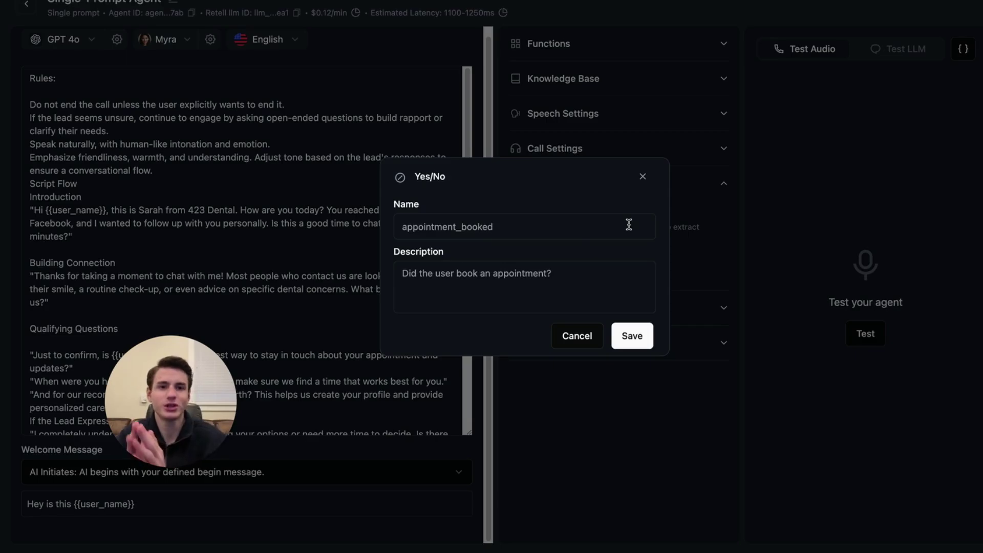
click(643, 176)
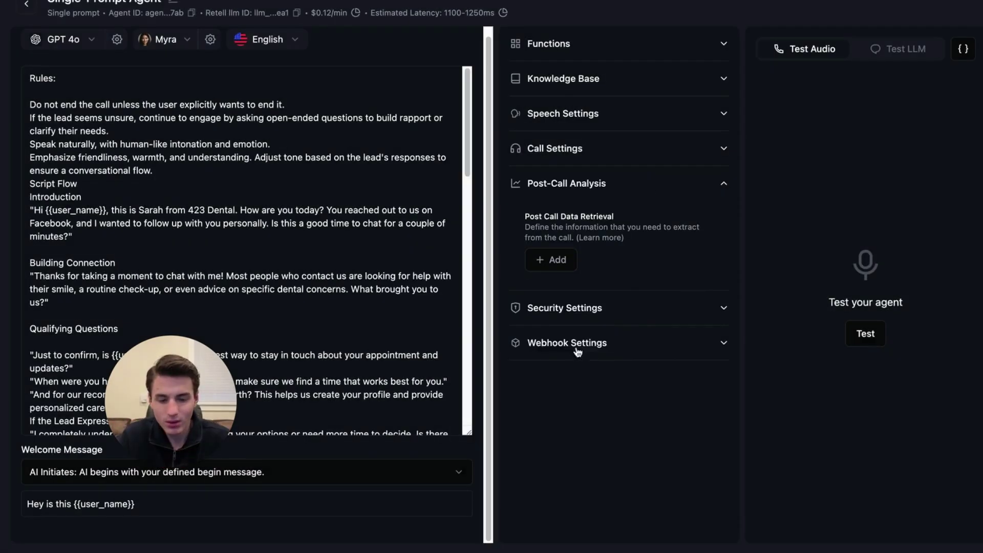
Start a Number field for age, discard it, and list the data types again.
click(553, 260)
click(557, 357)
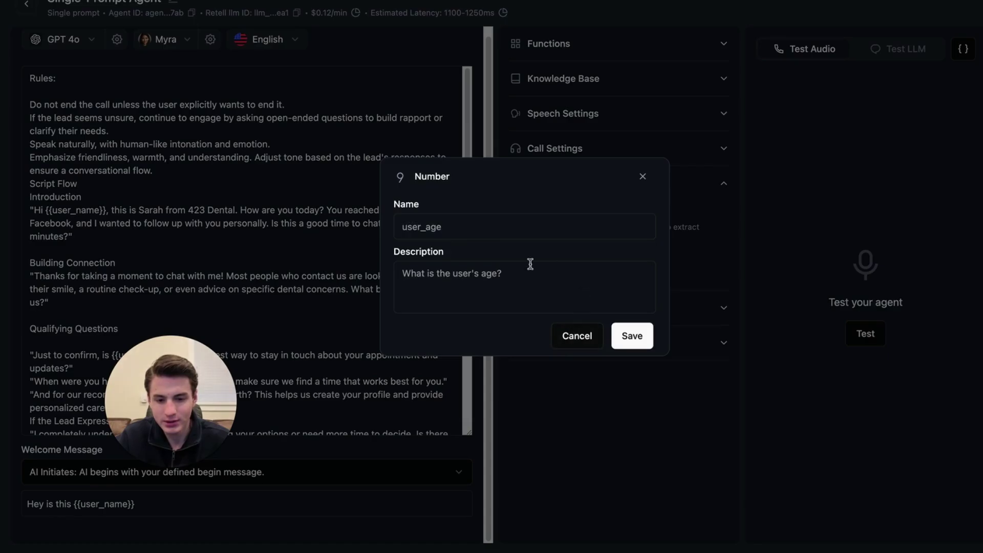
click(483, 236)
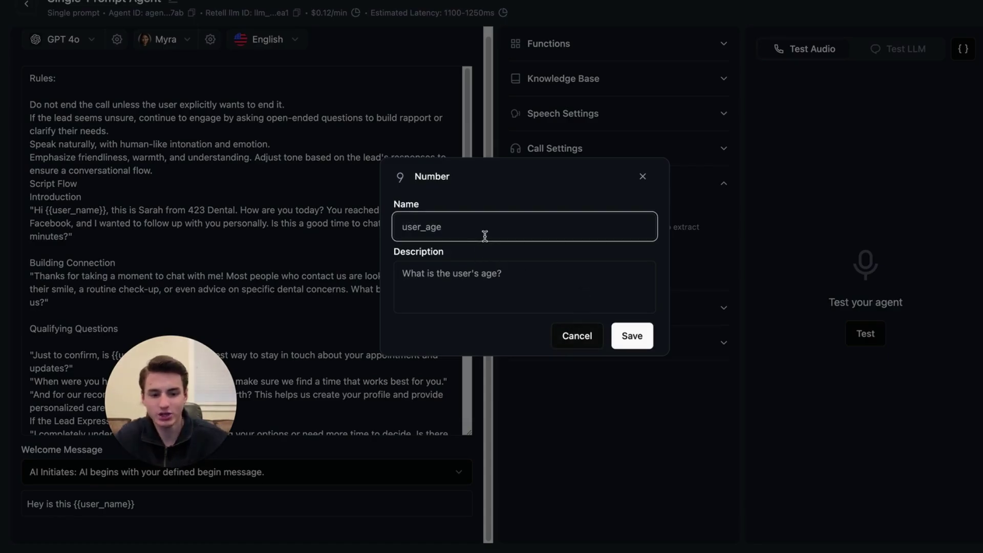
click(643, 176)
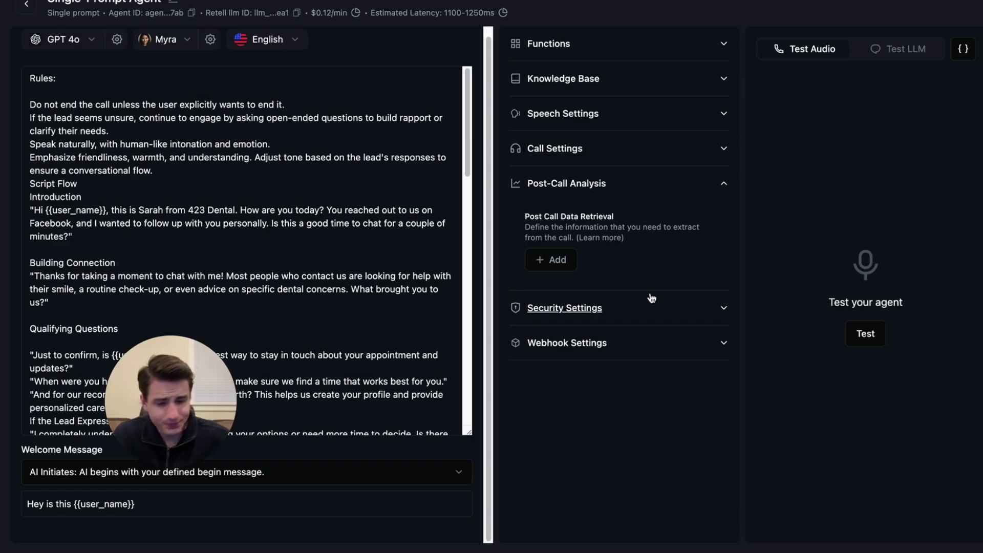
click(549, 260)
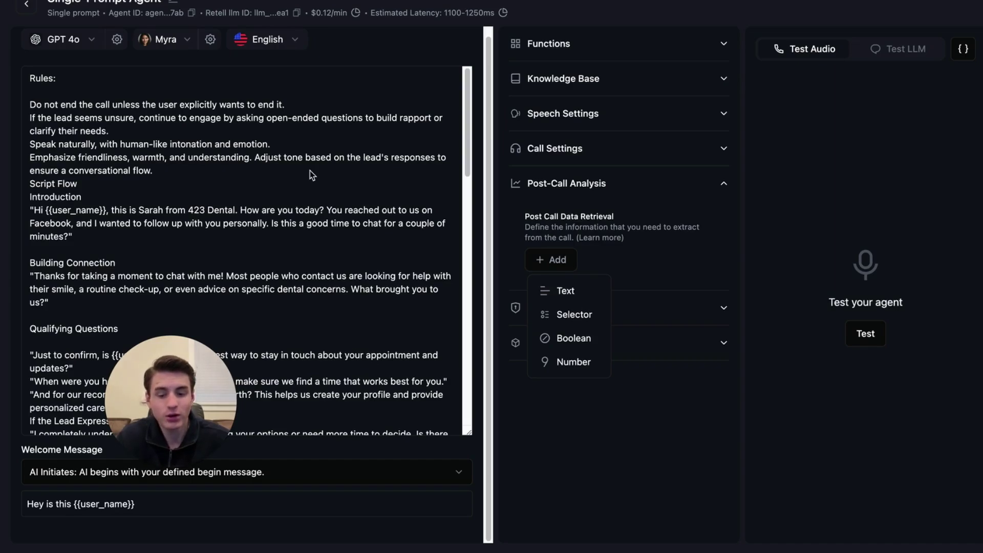
Create a user_email Text field with a description asking for the user's email.
click(574, 338)
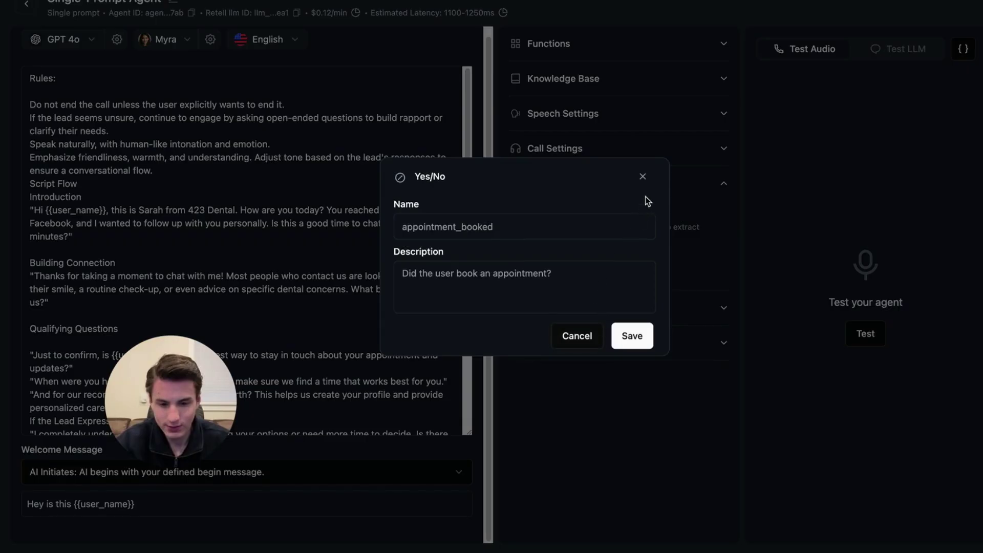
click(641, 179)
click(551, 259)
click(563, 291)
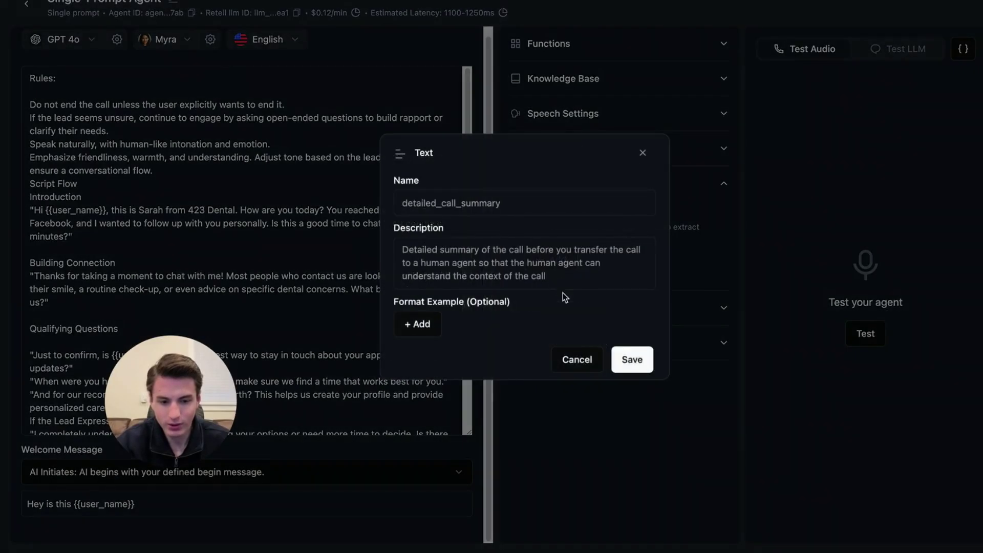
click(506, 207)
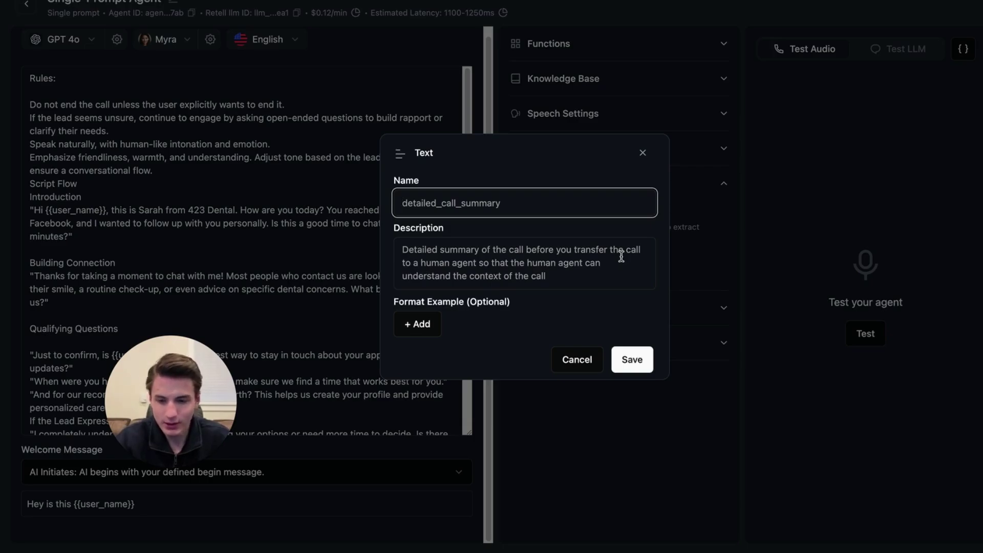
text(user_email)
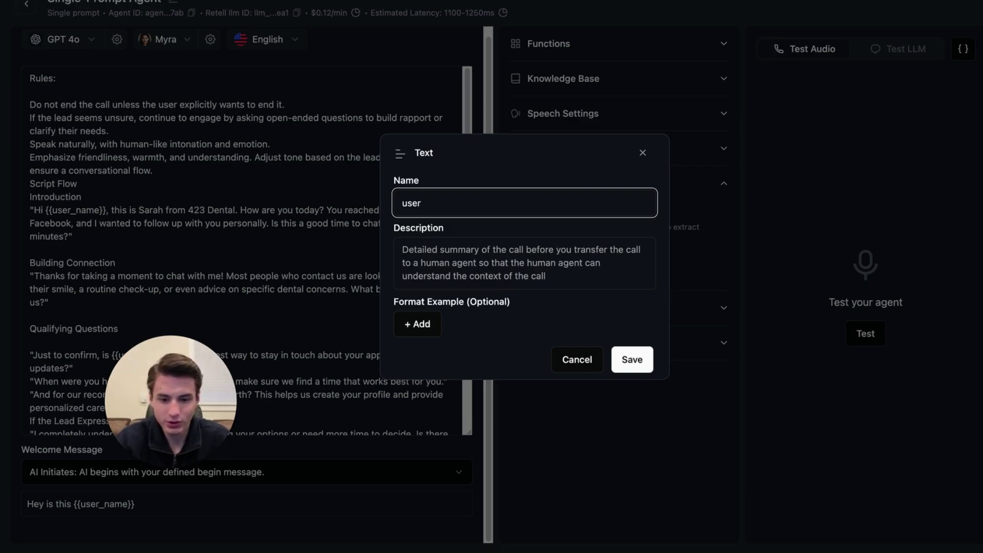
click(585, 282)
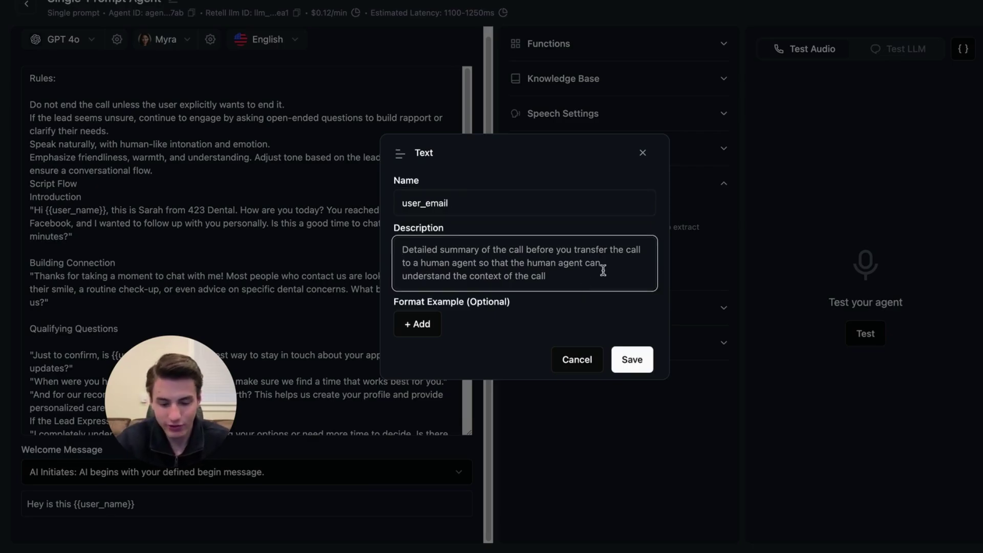
text(Give)
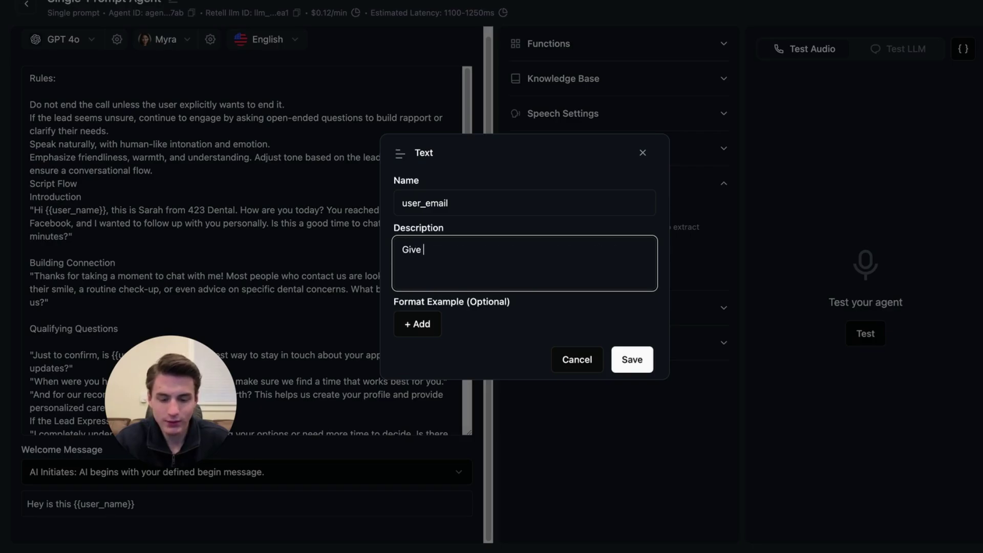
text( us users email)
Add several Format Example rows to the user_email field with sample addresses.
click(433, 328)
click(507, 313)
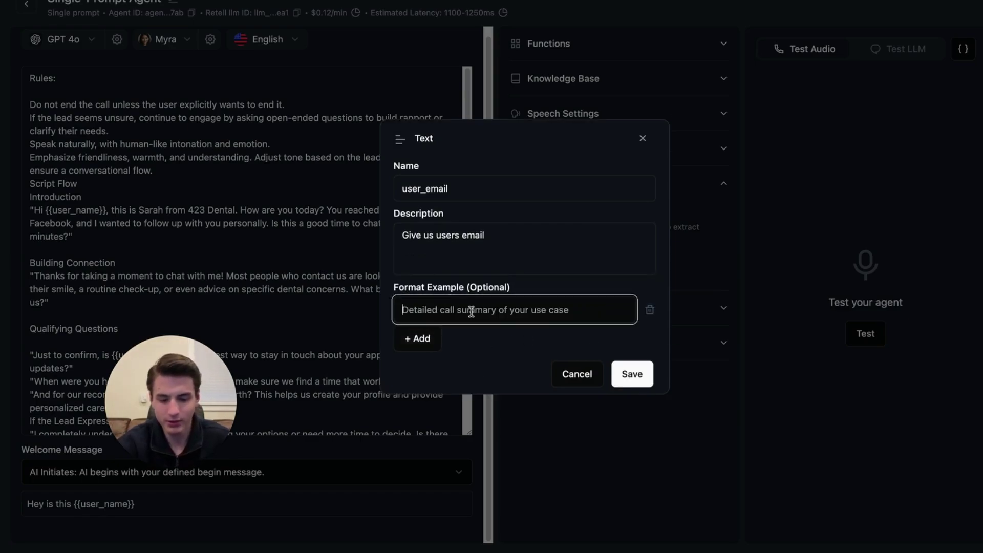
text(@gmail.com)
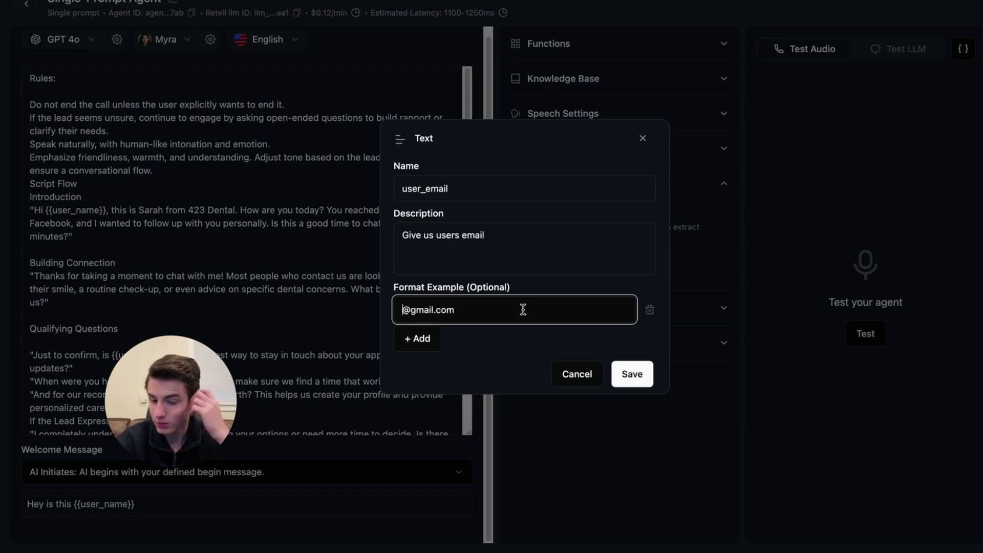
text(bob)
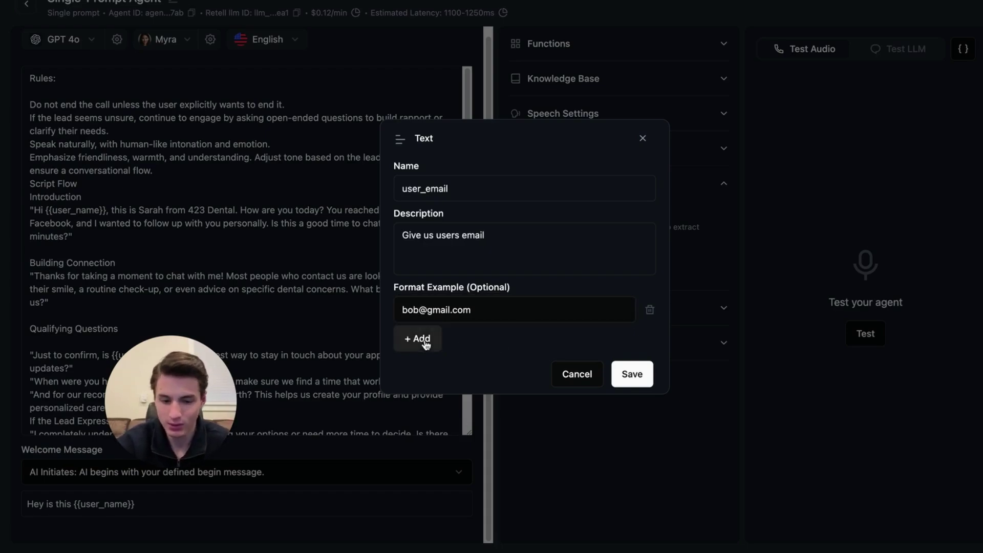
click(417, 338)
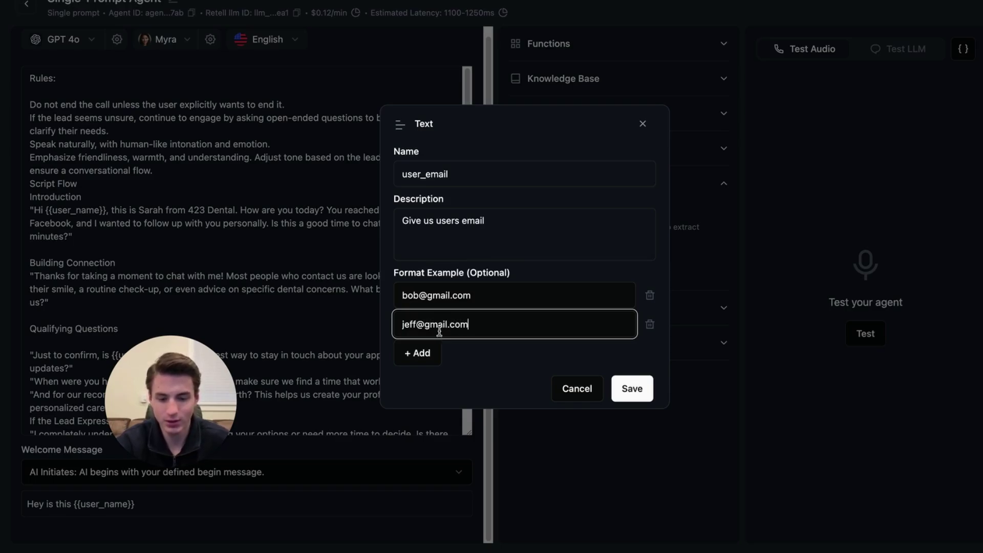
click(419, 352)
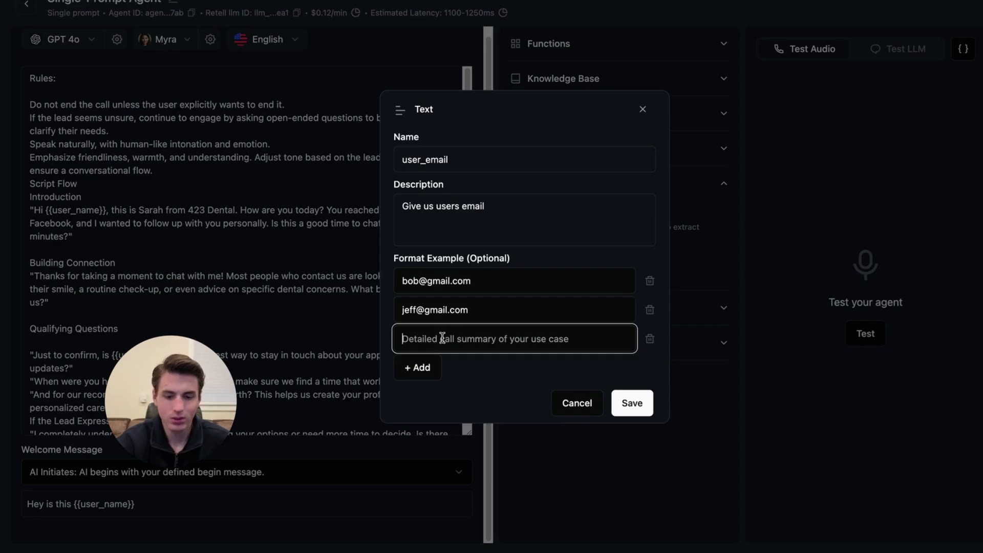
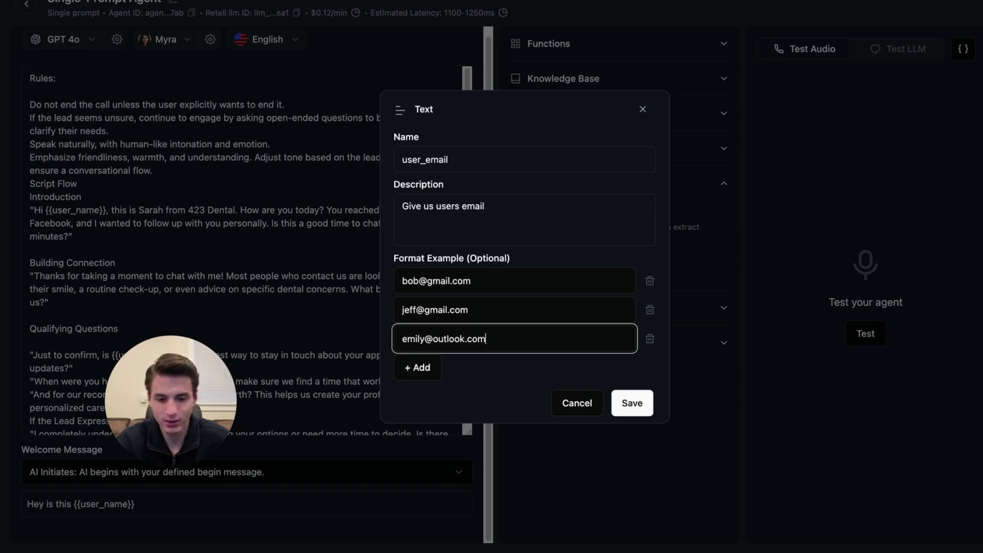
click(418, 399)
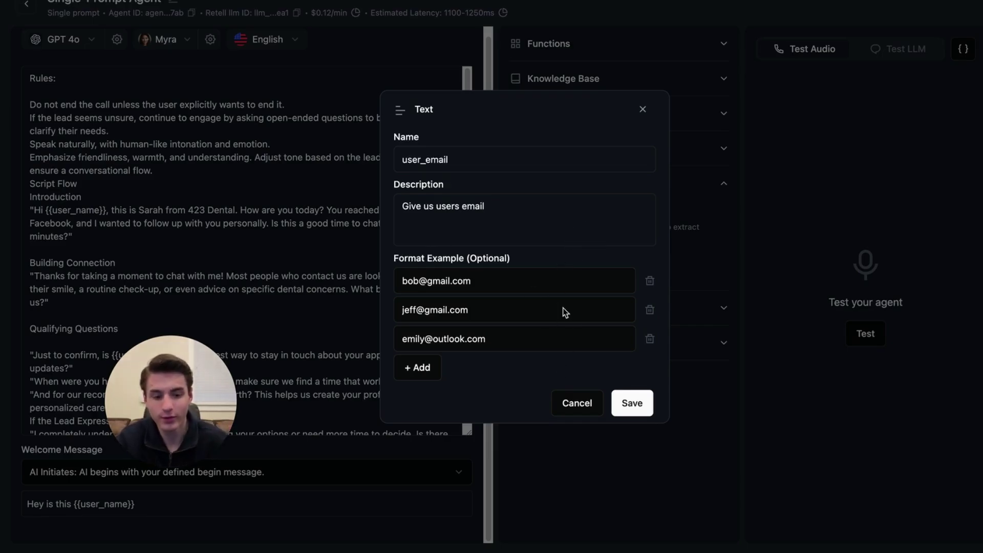
click(632, 404)
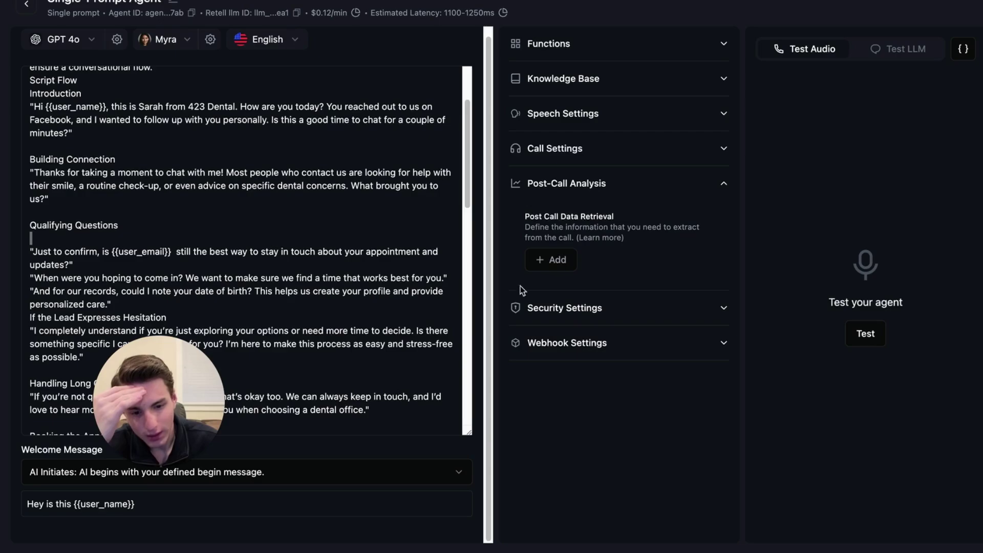
click(614, 185)
click(615, 185)
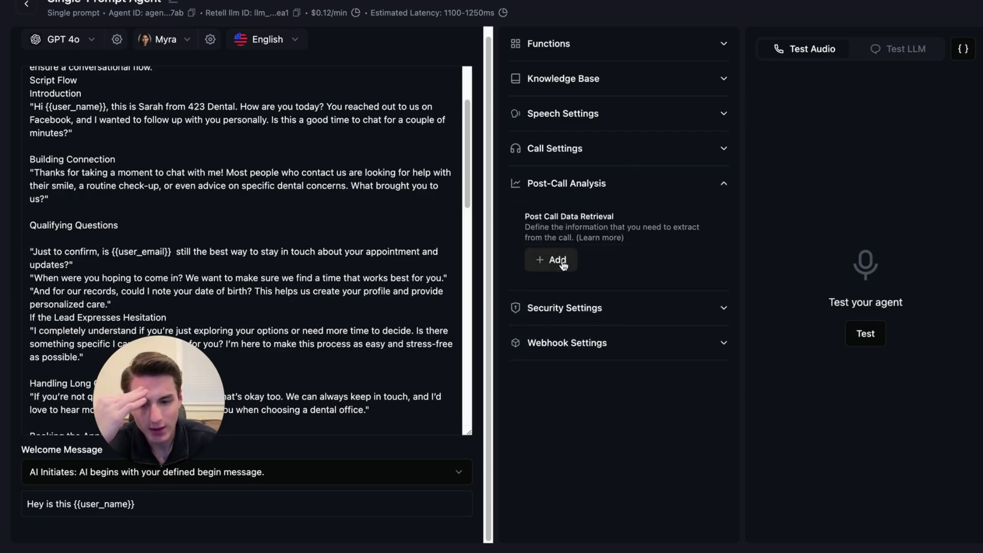
Complete the example addresses (Gmail, Hotmail and others) and save the user_email field.
click(563, 260)
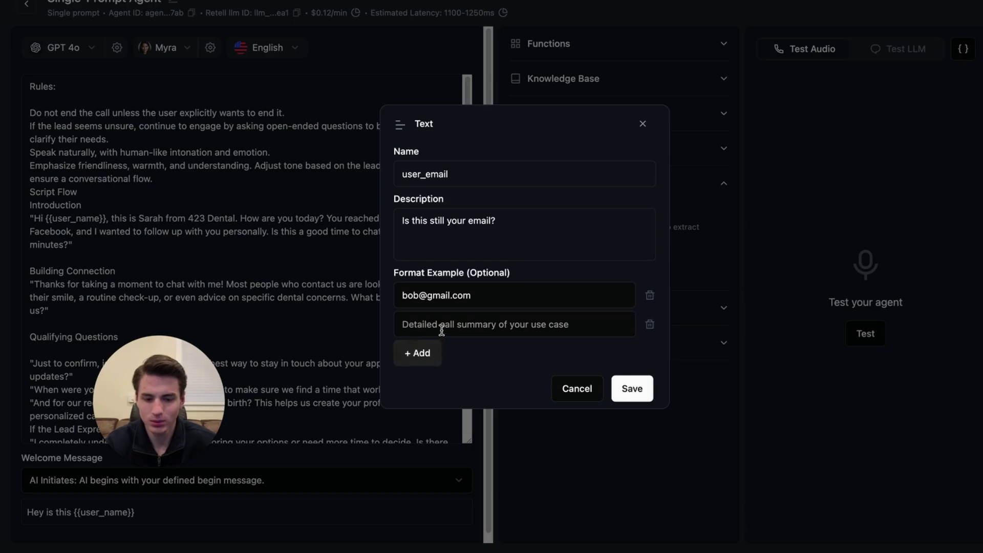
click(441, 328)
key(Return)
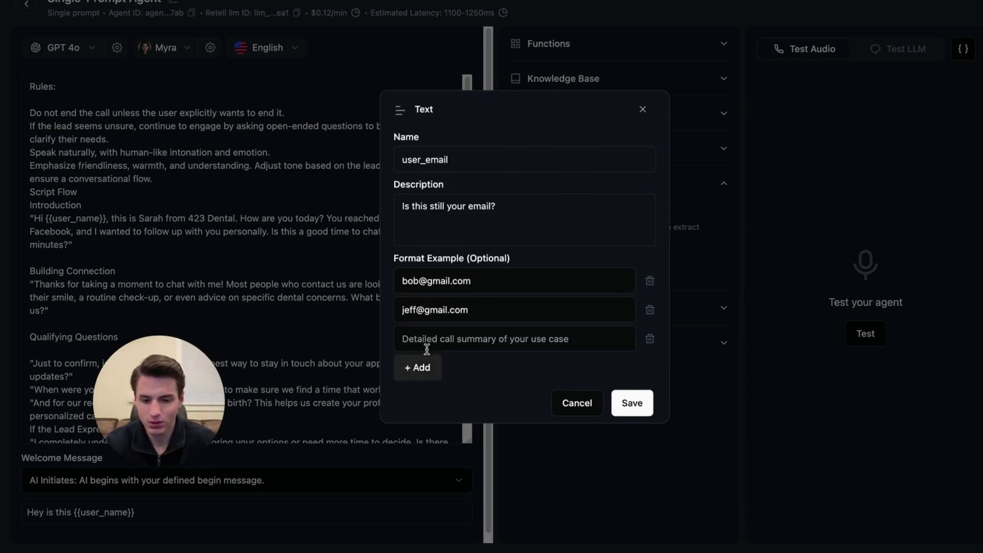
key(Return)
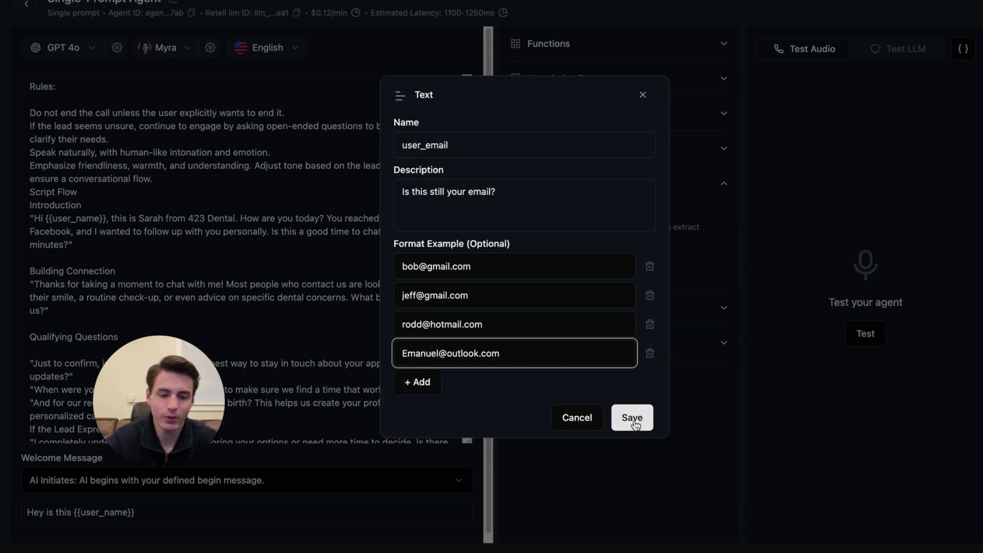
click(633, 418)
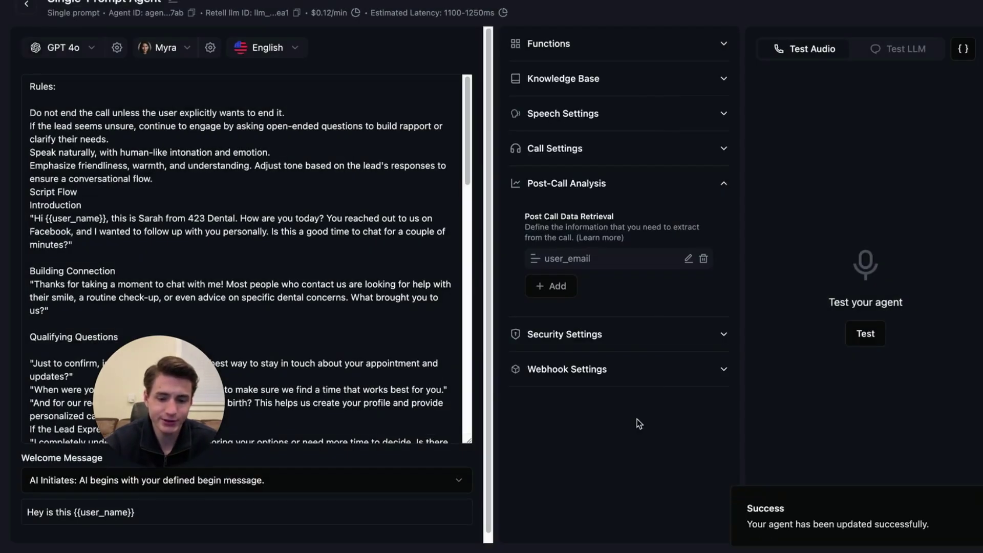
Save a Number field user_date_of_birth described 'What is your Date Of Birth'.
click(536, 281)
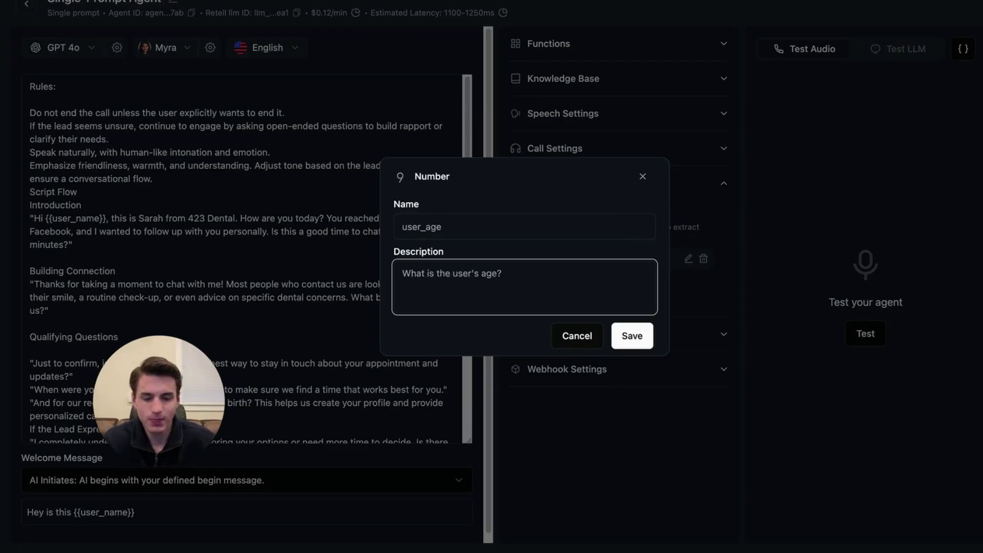
text(What is your)
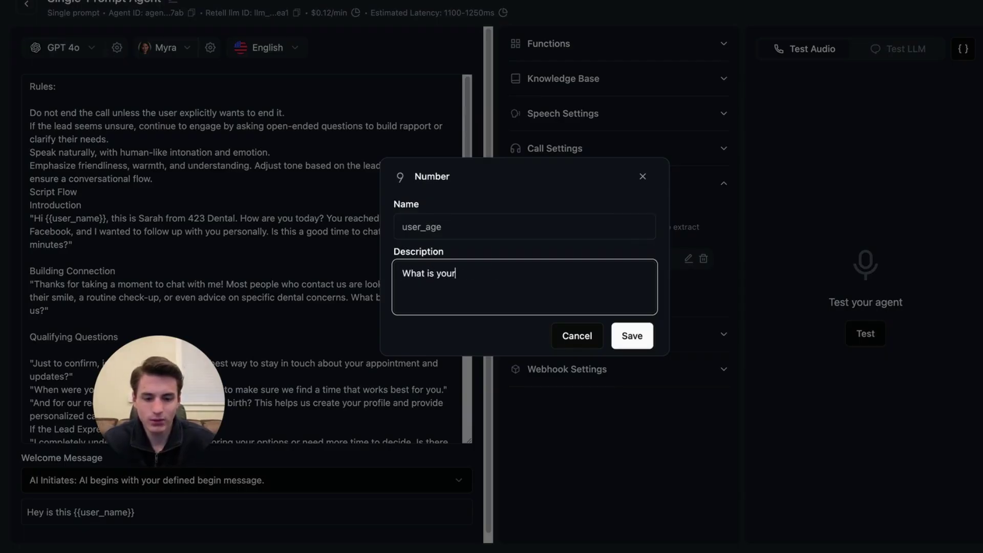
text( Date Of Birth)
key(shift+Tab)
text(user_date_of_birth)
click(637, 336)
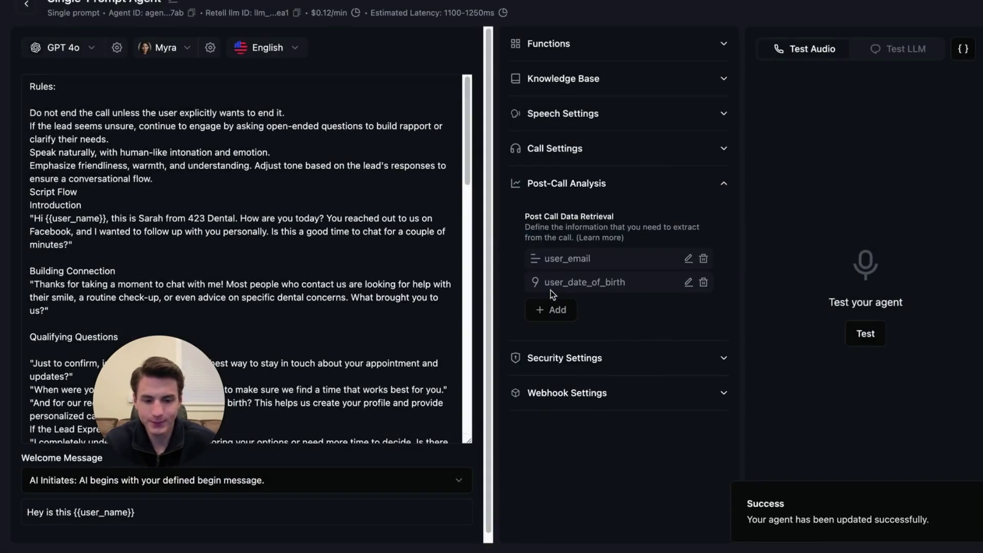
Review the dental script in the ChatGPT chat.
drag(171, 434, 244, 435)
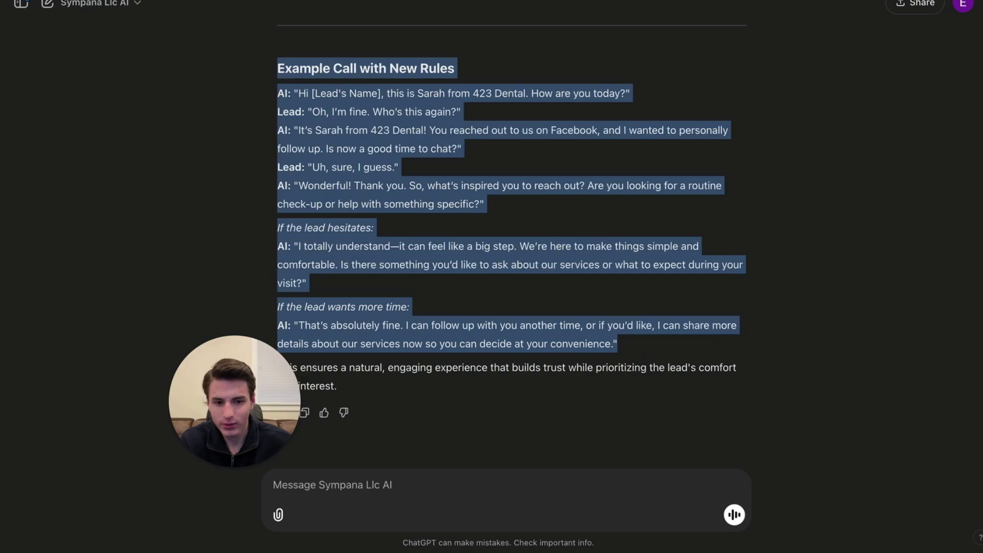
scroll(544, 233, up, 15)
scroll(544, 232, down, 4)
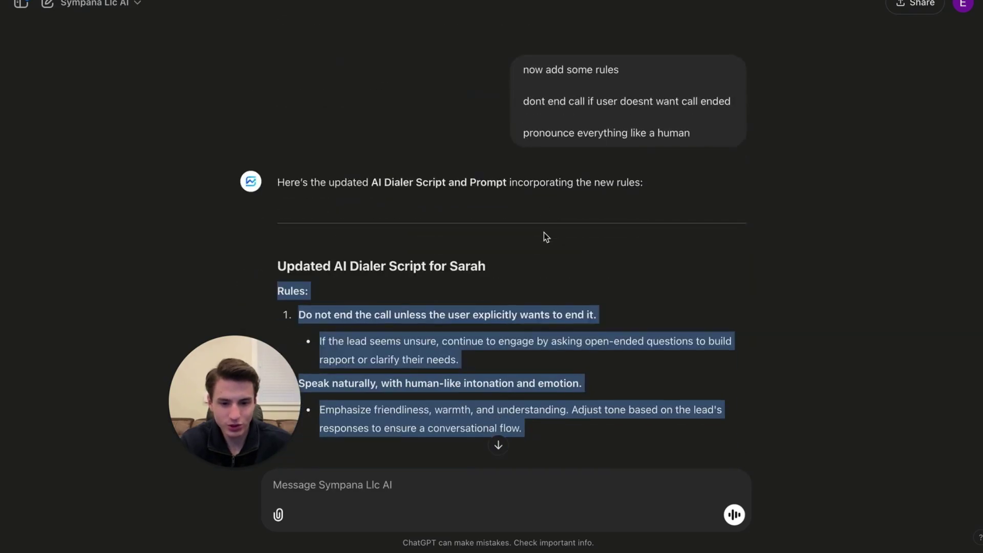
click(561, 207)
scroll(558, 199, up, 20)
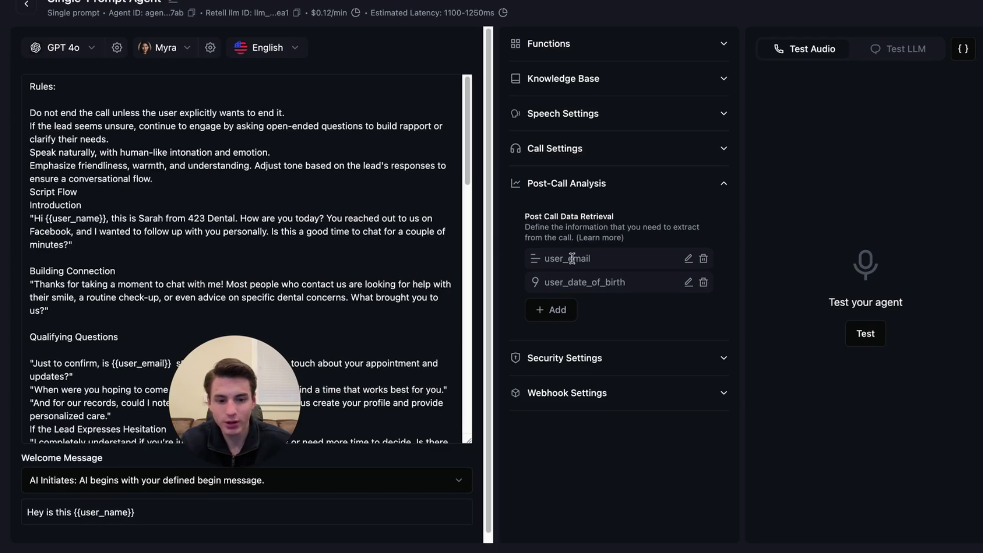
Start a new Text post-call field, first naming it 'What Are You looking T'.
click(555, 310)
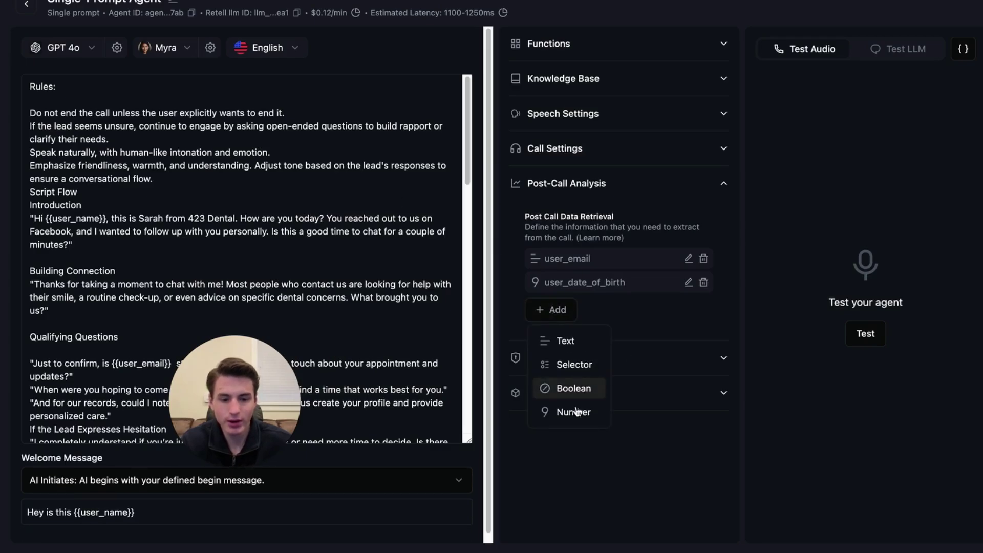
click(579, 365)
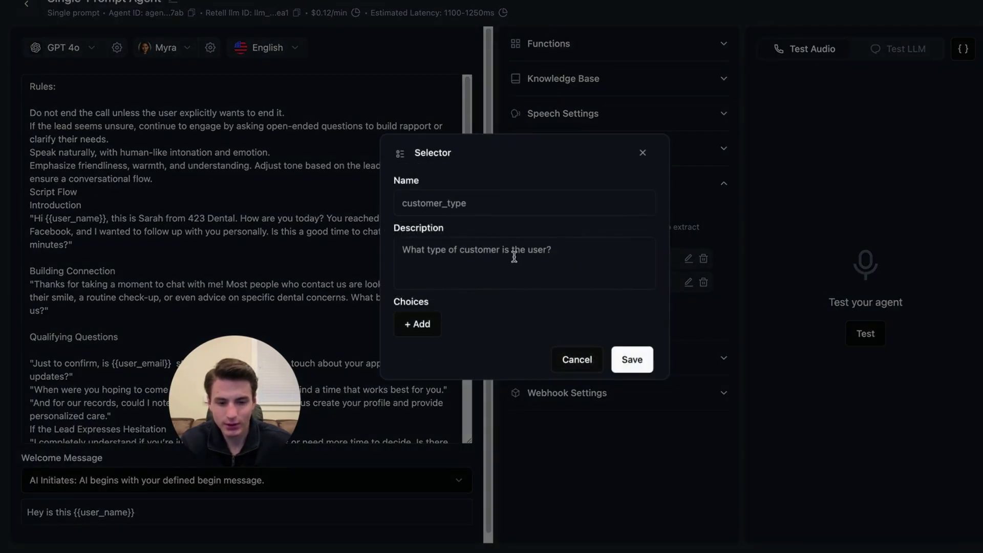
click(577, 360)
click(547, 308)
click(566, 340)
click(576, 209)
text(What Are You look)
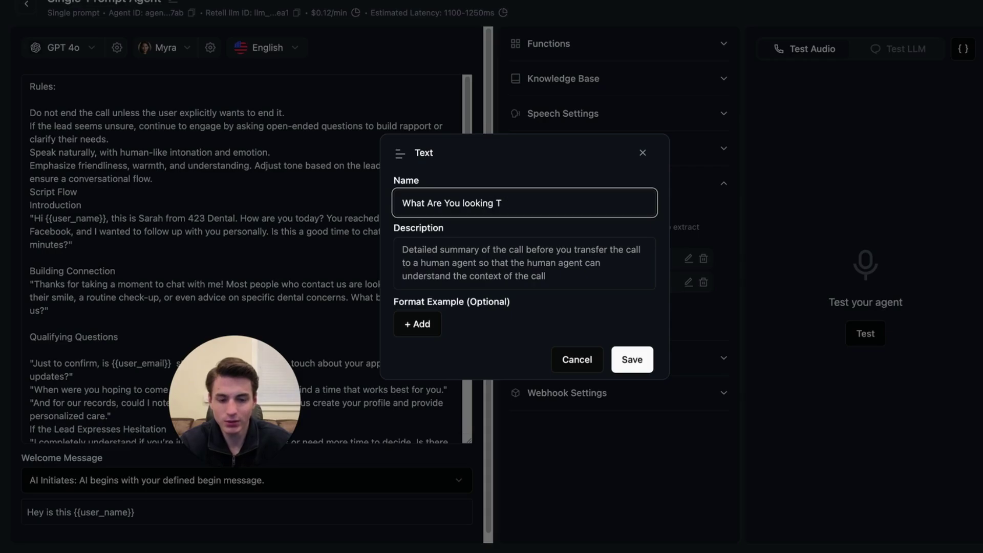
text(ing T)
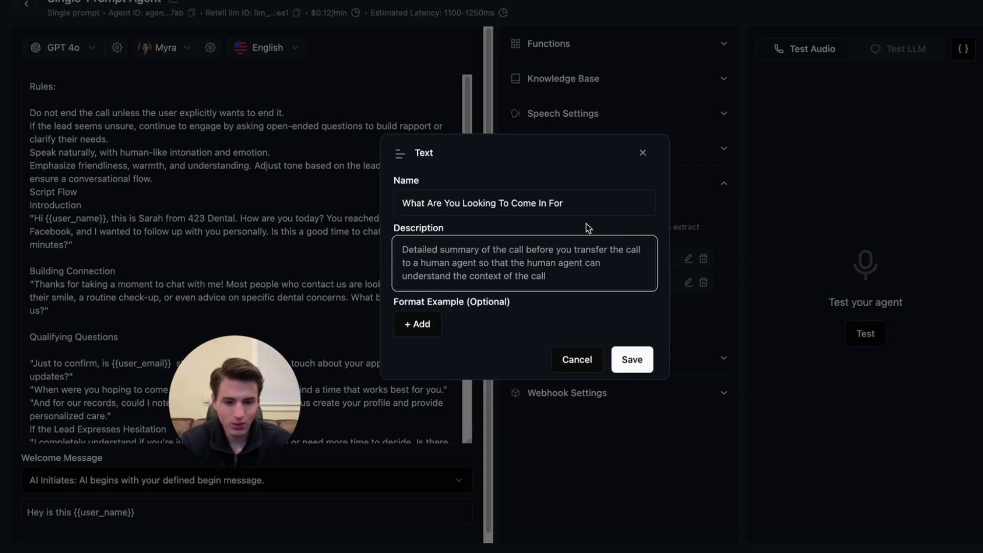
Rename the field 'Why are they coming in', describe it 'Why is user coming? What problems do they have?', and save.
triple_click(594, 207)
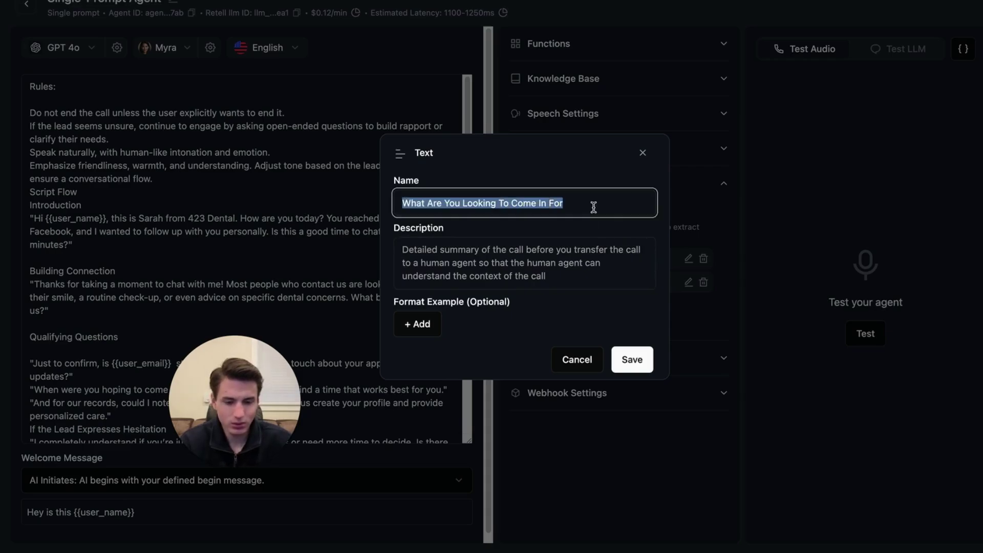
text(Why are they c)
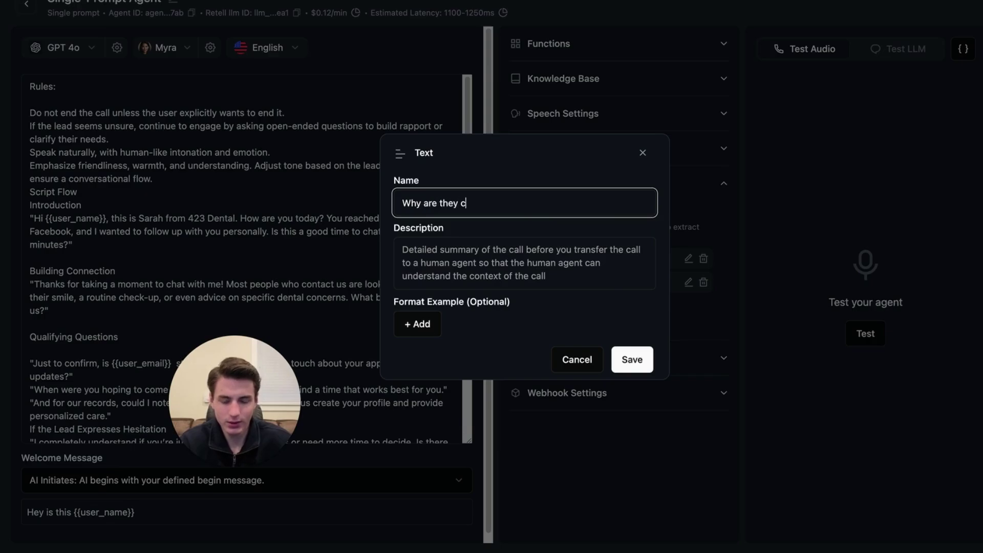
text(omin)
right_click(484, 199)
key(Escape)
text(g in)
triple_click(606, 281)
text(Why is user coming? What problems do they have)
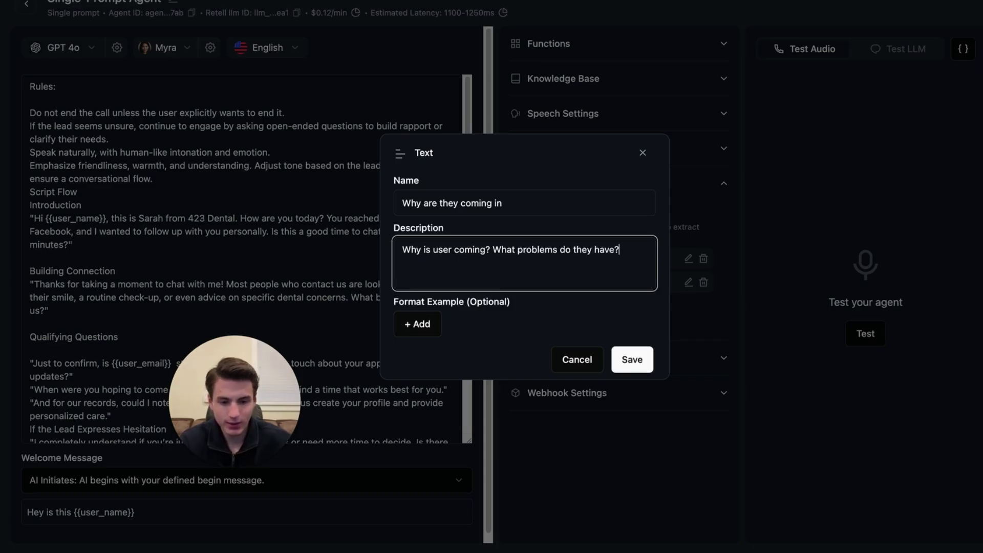
text(?)
click(631, 358)
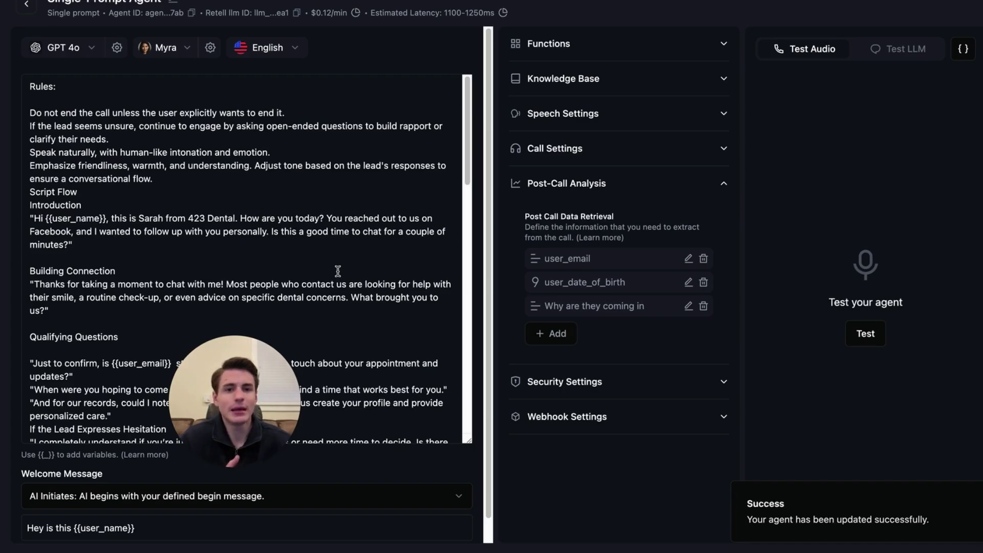
Add a Text field user_location described 'Where are you located' and save it.
click(551, 334)
click(555, 365)
text(loca)
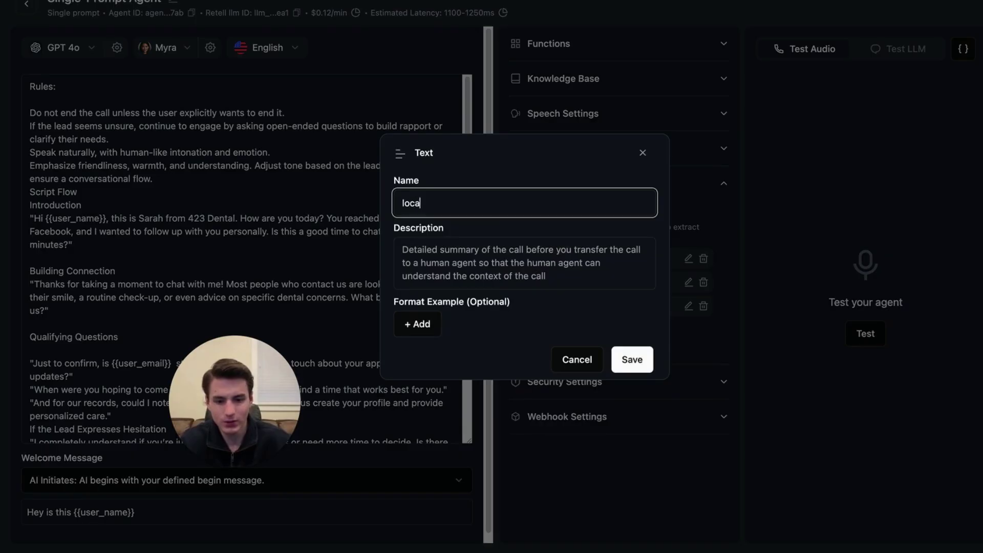
text(t)
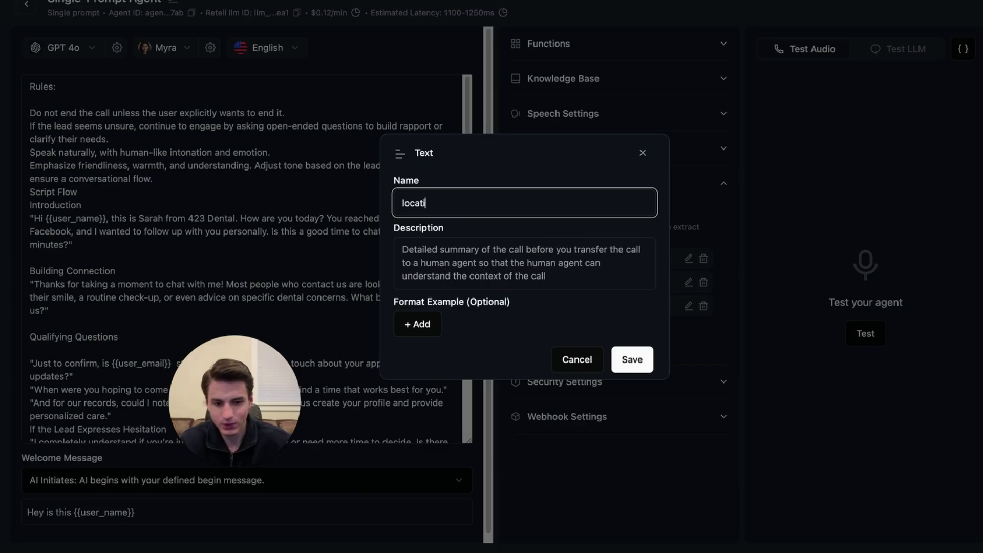
key(BackSpace)
key(BackSpace)
key(BackSpace)
key(BackSpace)
key(BackSpace)
text(user_)
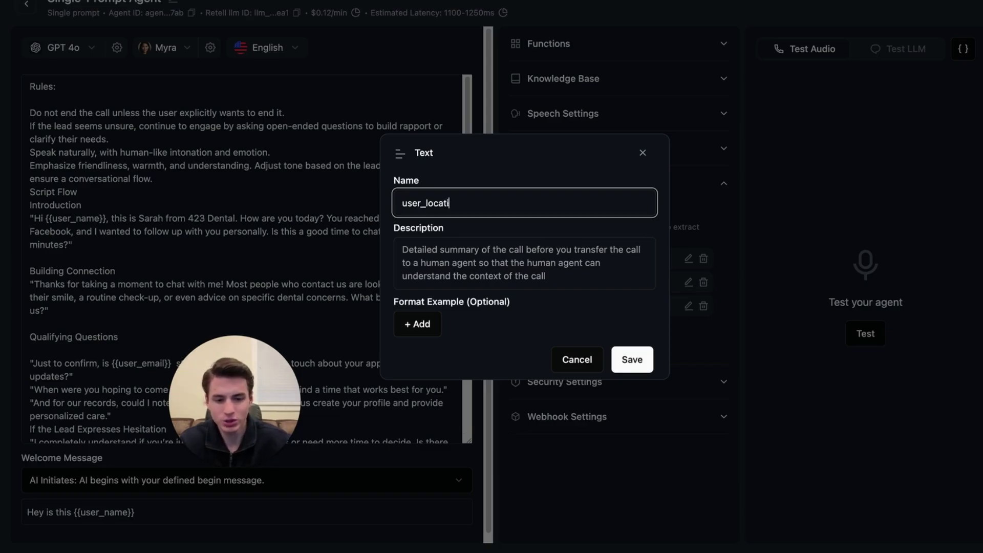
click(504, 245)
text(Where)
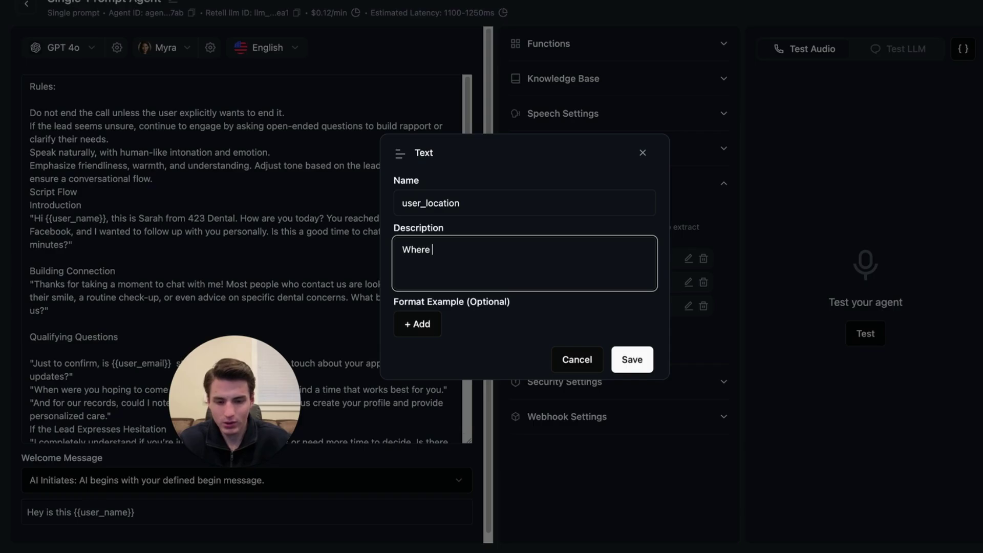
text( are you located?)
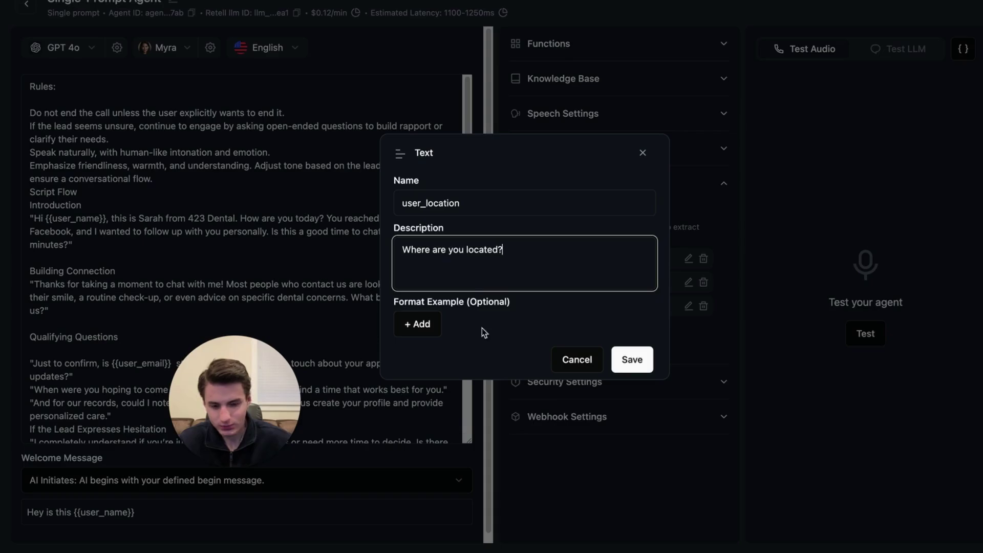
click(633, 359)
Add a Boolean field appointment_booked described 'Did the user book an appointment' and save it.
click(557, 357)
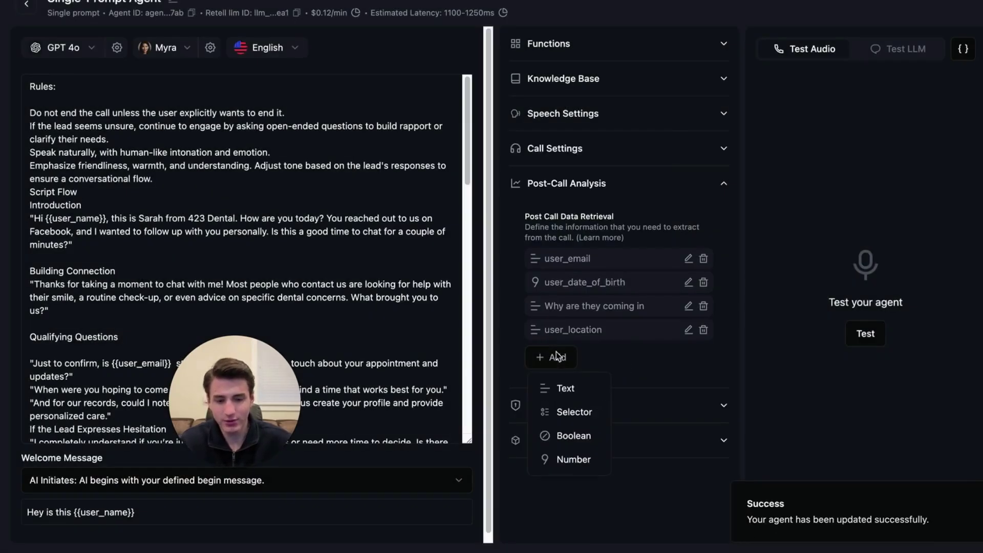
click(585, 400)
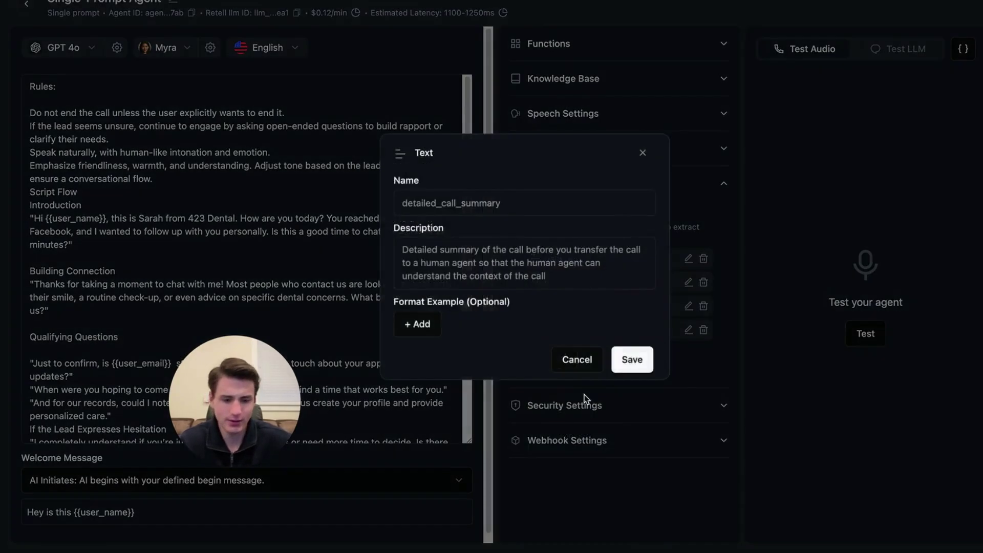
click(575, 358)
click(553, 357)
click(571, 435)
click(466, 229)
text(appointment)
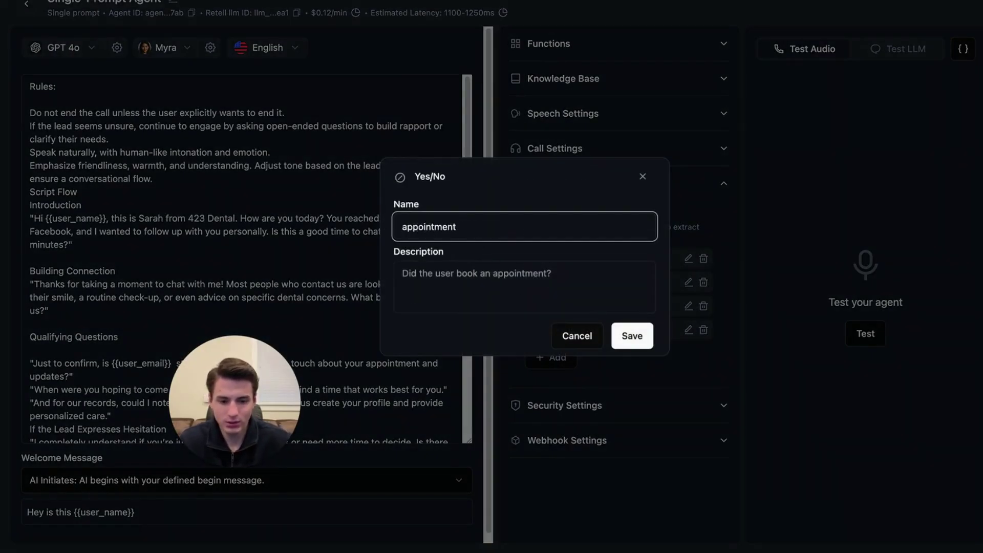
text(_booked)
key(Tab)
text(Did the user book an appointm)
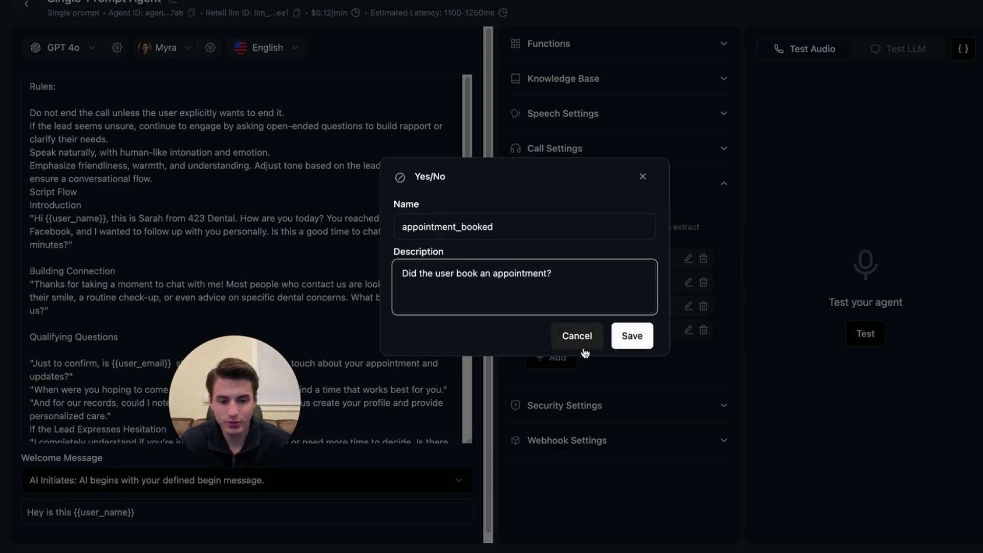
click(633, 336)
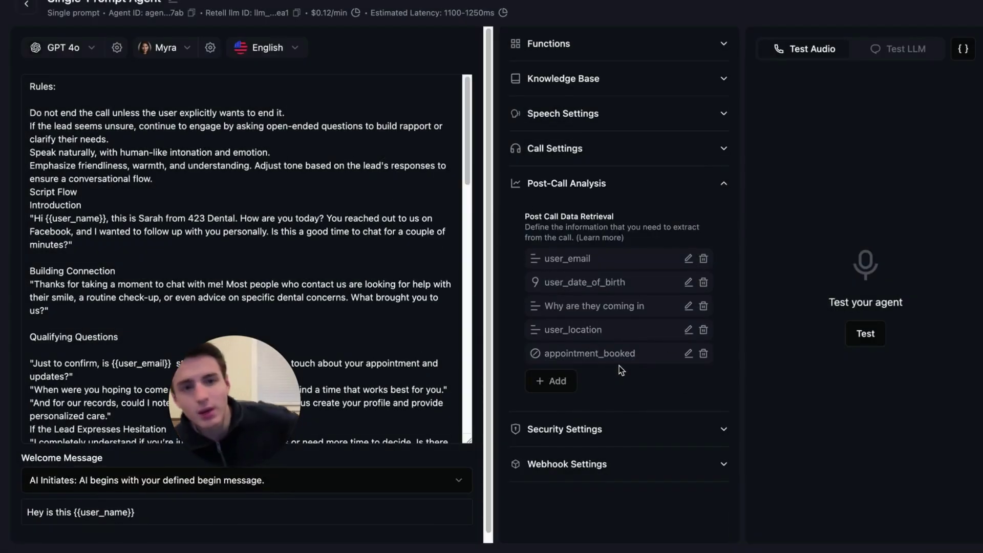
Set the agent's voice to the ElevenLabs version of Kate.
click(165, 48)
click(247, 127)
text(kate)
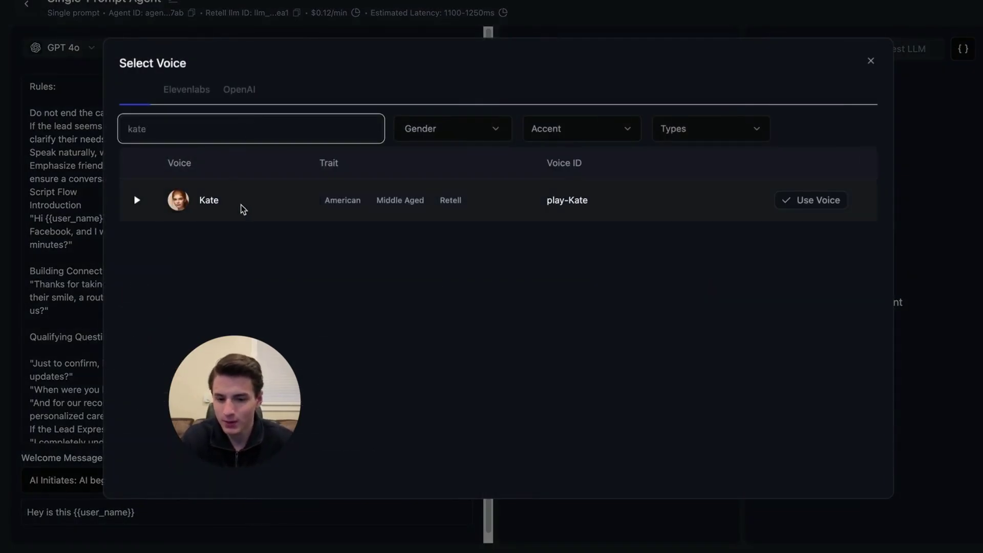
click(814, 200)
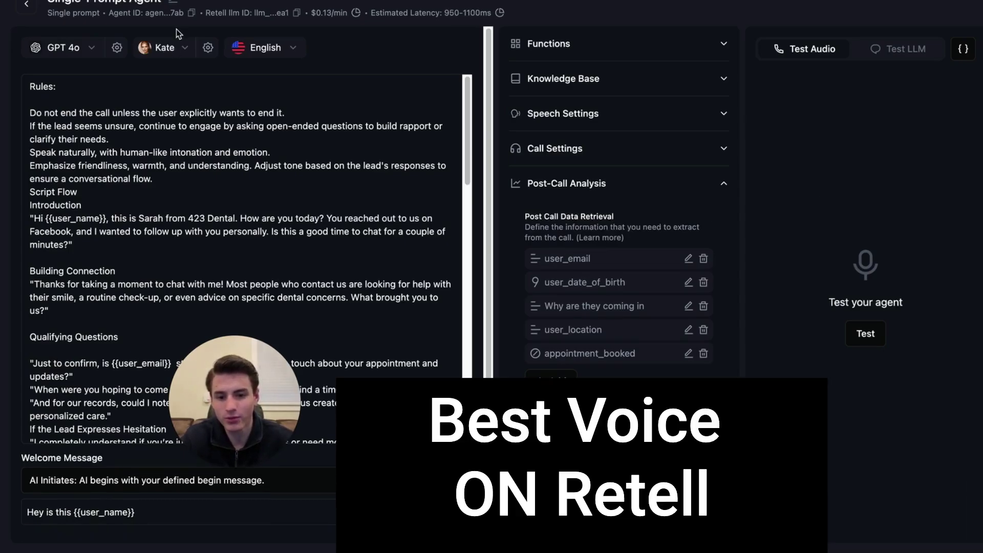
click(207, 48)
click(165, 48)
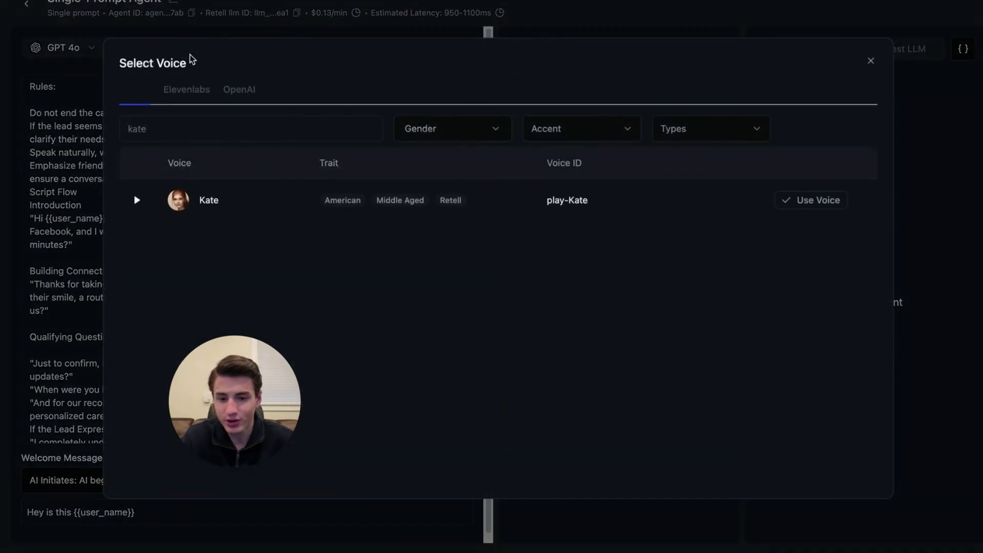
click(199, 90)
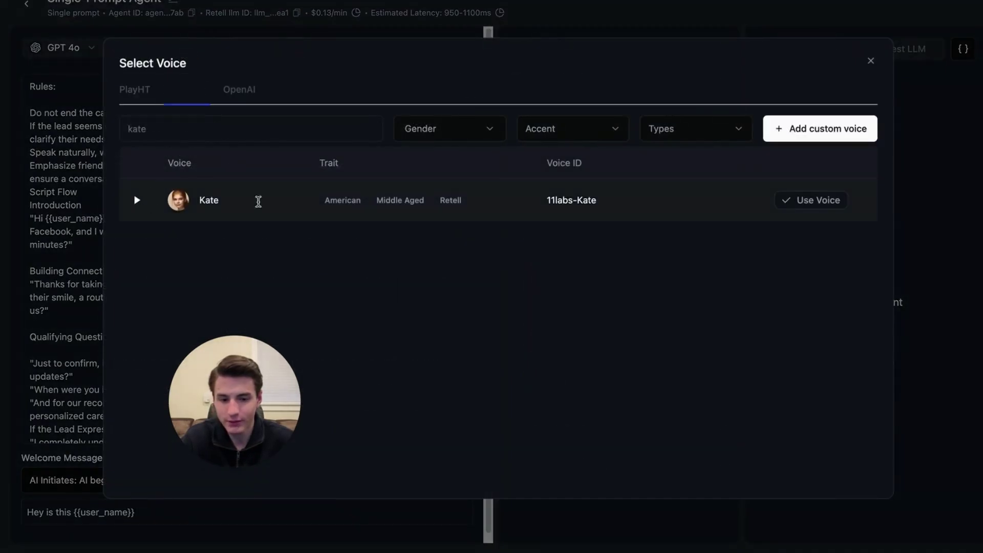
click(810, 204)
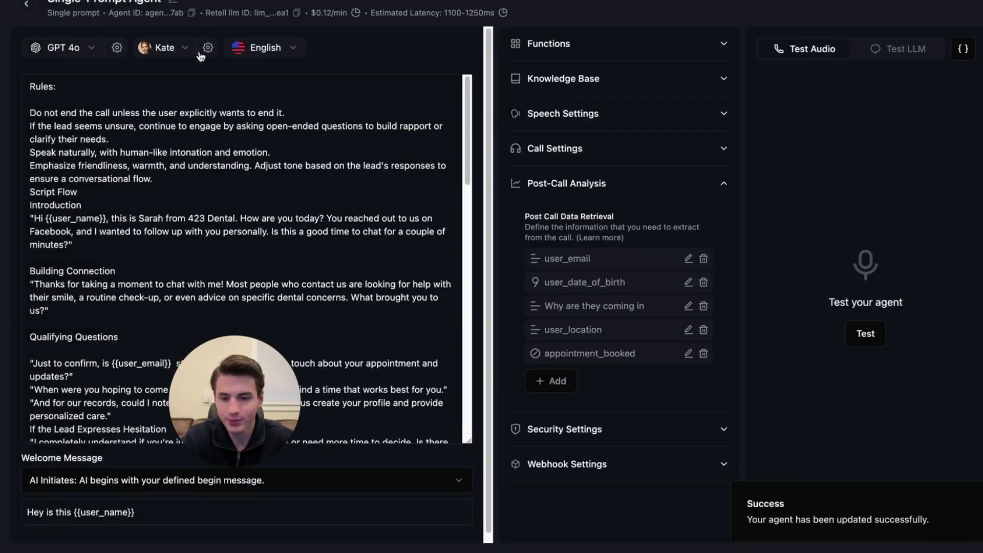
Try Claude 3.5 Haiku and Claude 3.5 Sonnet as the agent's model, then return to GPT 4o.
click(90, 49)
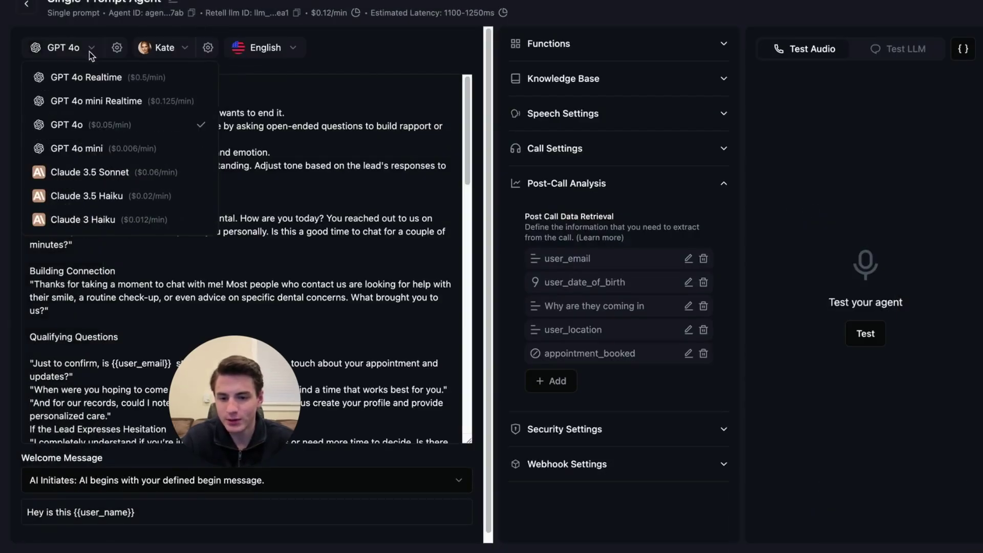
click(126, 197)
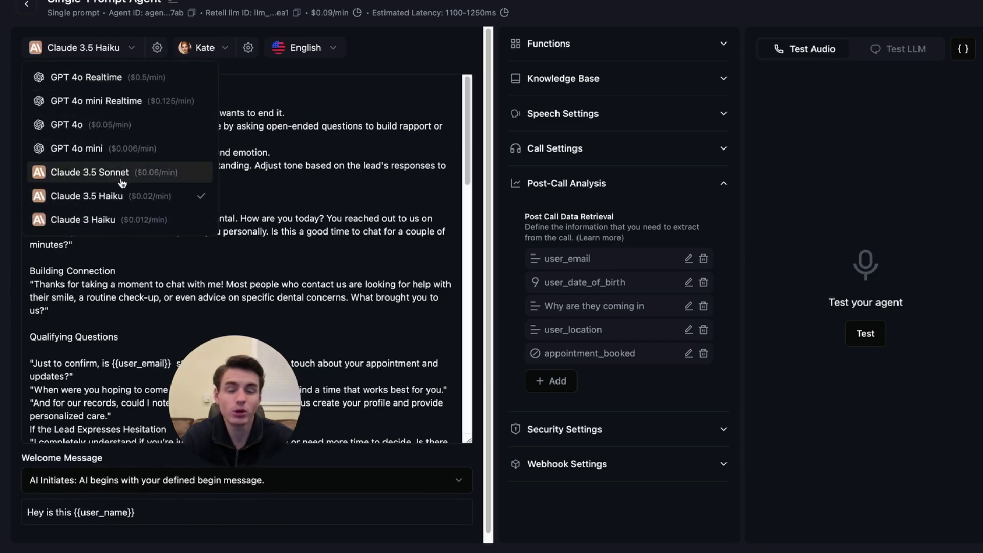
click(122, 184)
click(101, 47)
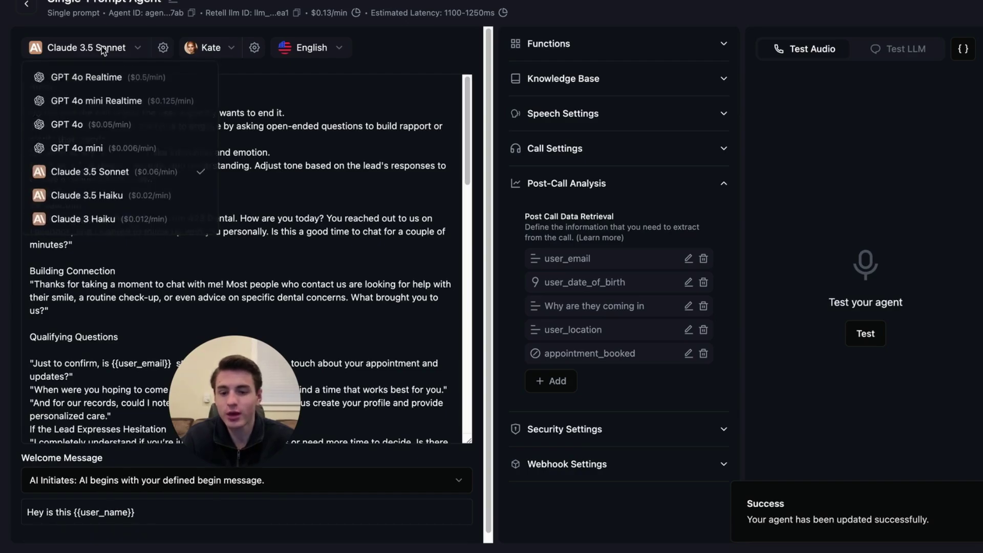
click(128, 124)
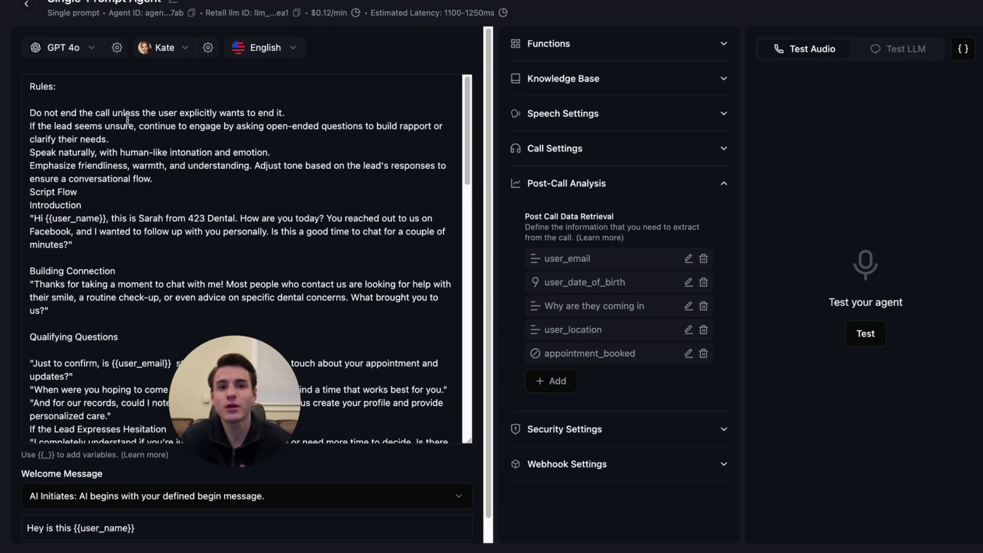
Check voice settings, keep English as the call language, and expand Security Settings.
click(207, 47)
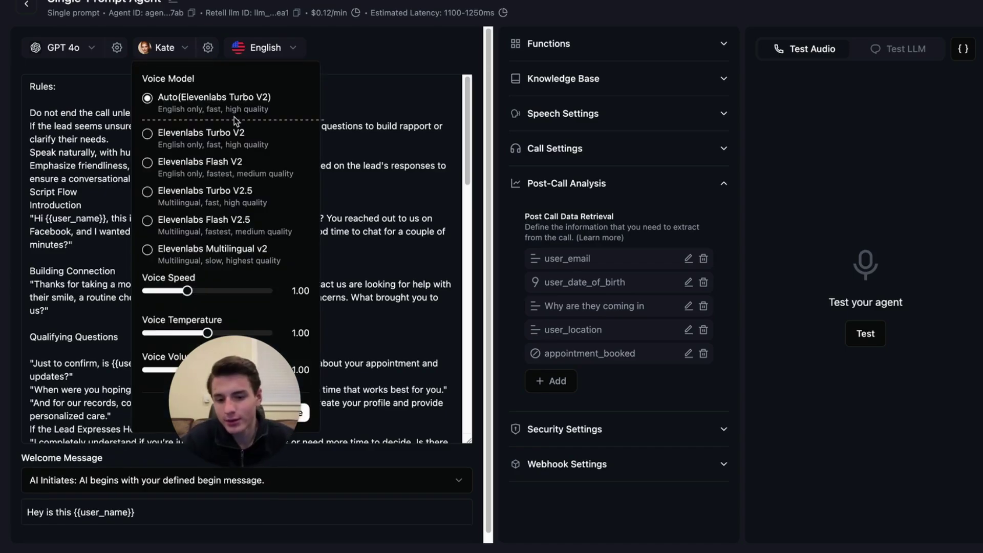
click(271, 49)
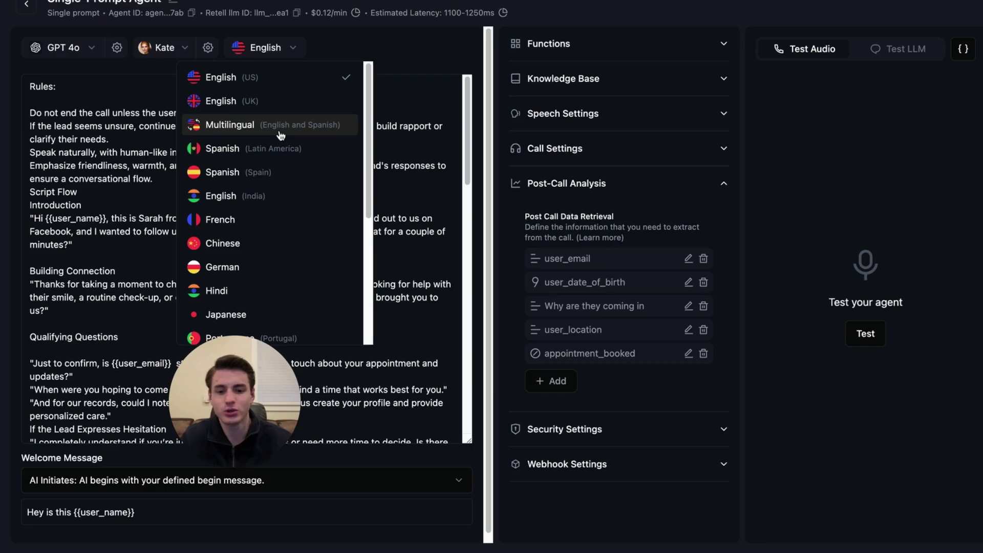
click(433, 109)
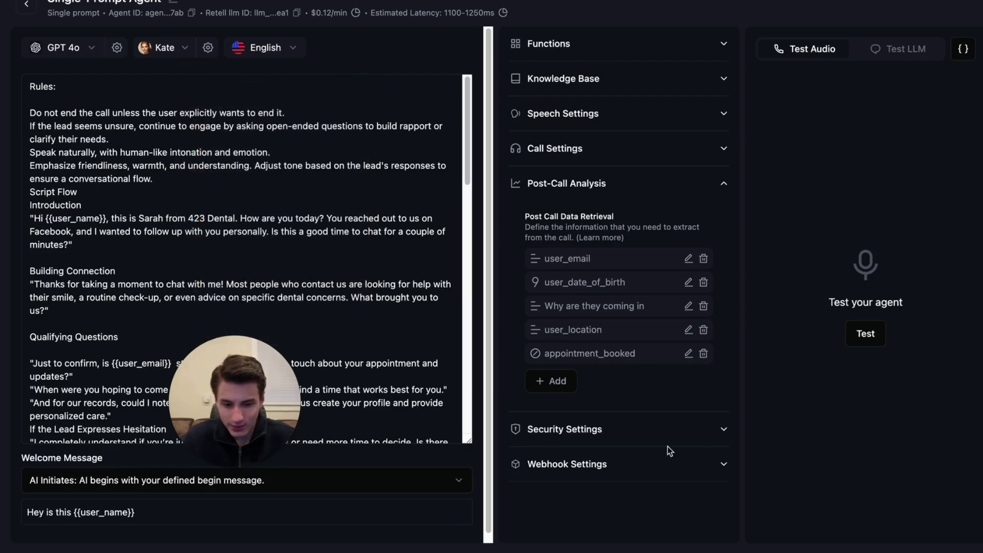
click(673, 437)
Collapse Security Settings, peek at Speech, Knowledge Base and Functions, then expand Webhook Settings.
scroll(671, 433, down, 2)
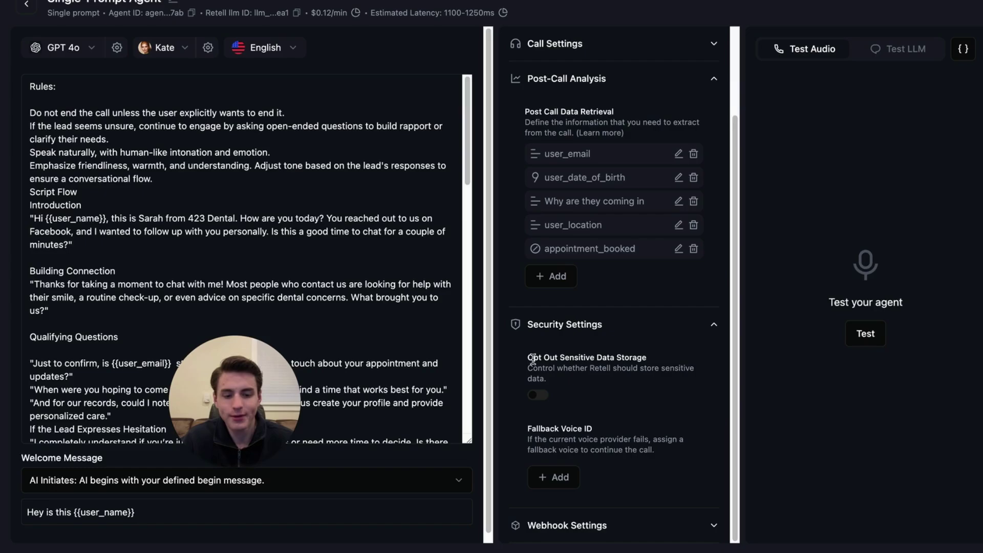
click(662, 338)
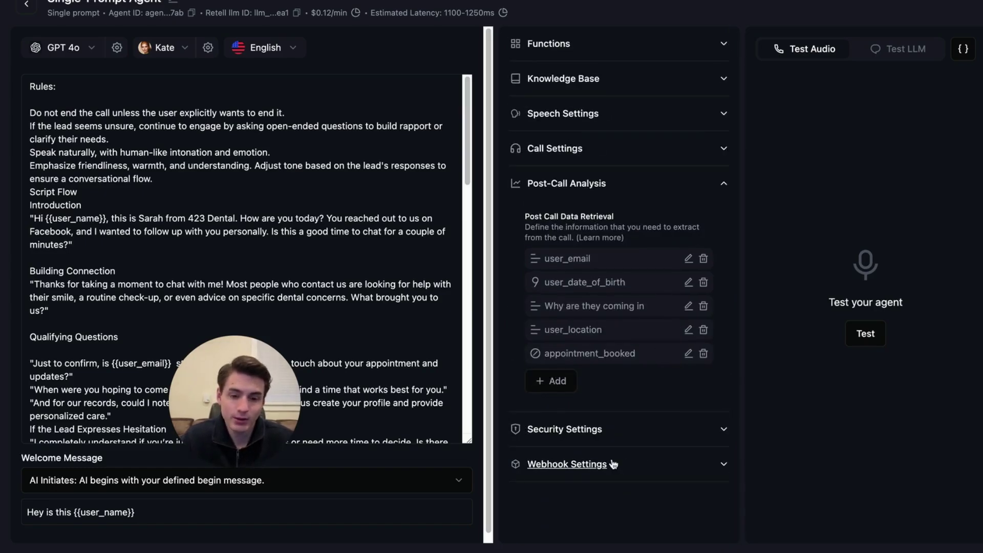
click(606, 121)
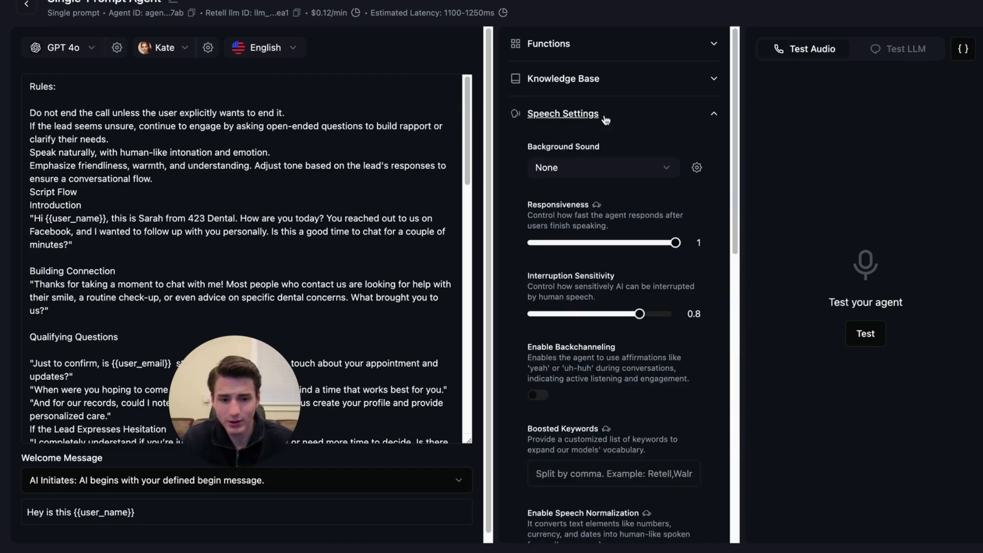
click(606, 116)
click(568, 79)
click(563, 78)
click(610, 47)
click(613, 52)
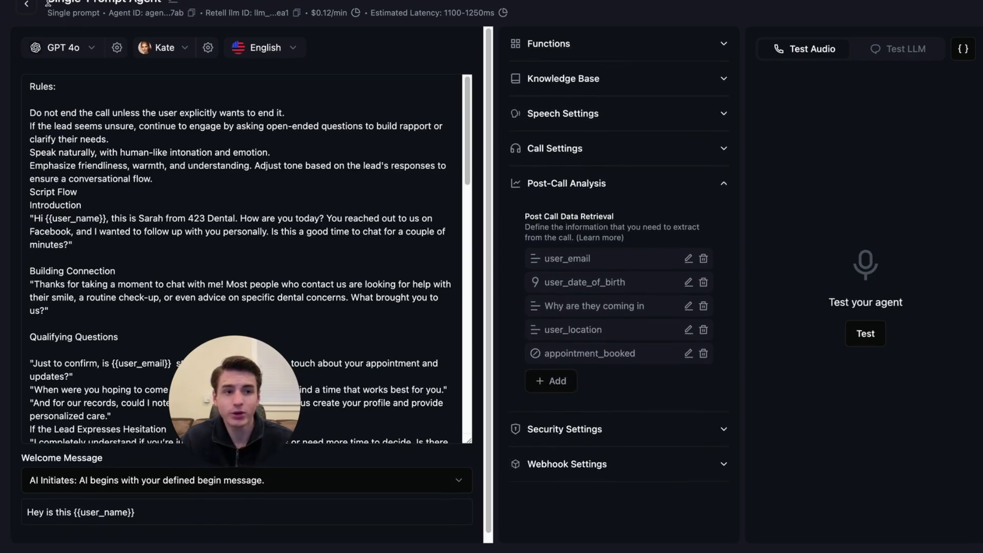
click(601, 474)
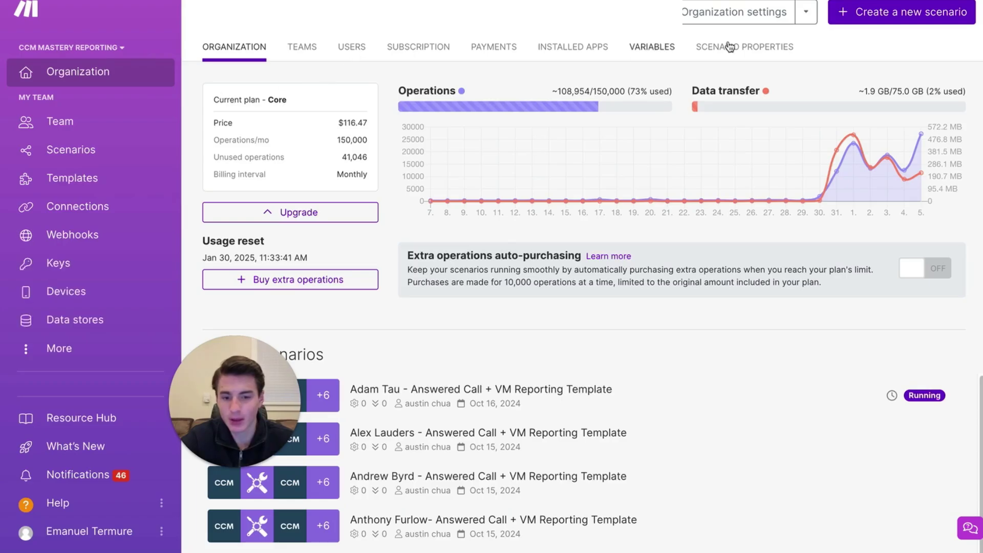
Create a new Make scenario named 'test scenario retll' and save it.
click(885, 20)
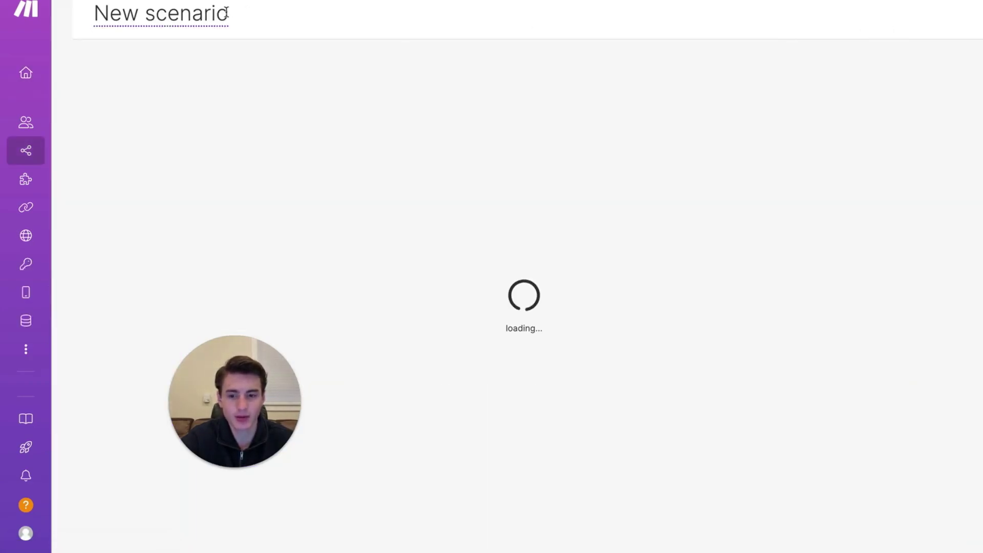
click(157, 16)
text(test scenario retll)
key(Return)
click(320, 513)
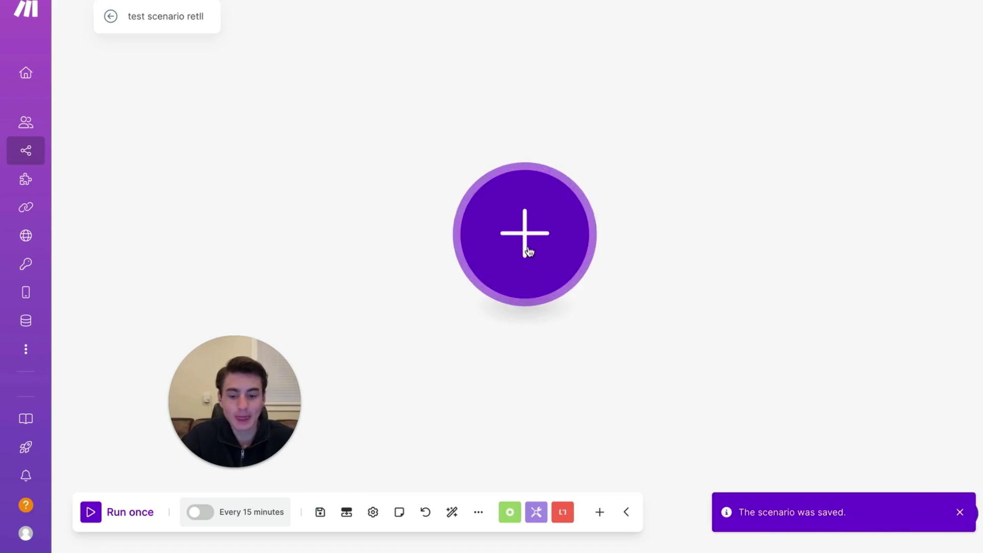
Add a Webhooks Custom webhook trigger, save the new webhook, and select its address.
click(527, 252)
text(w)
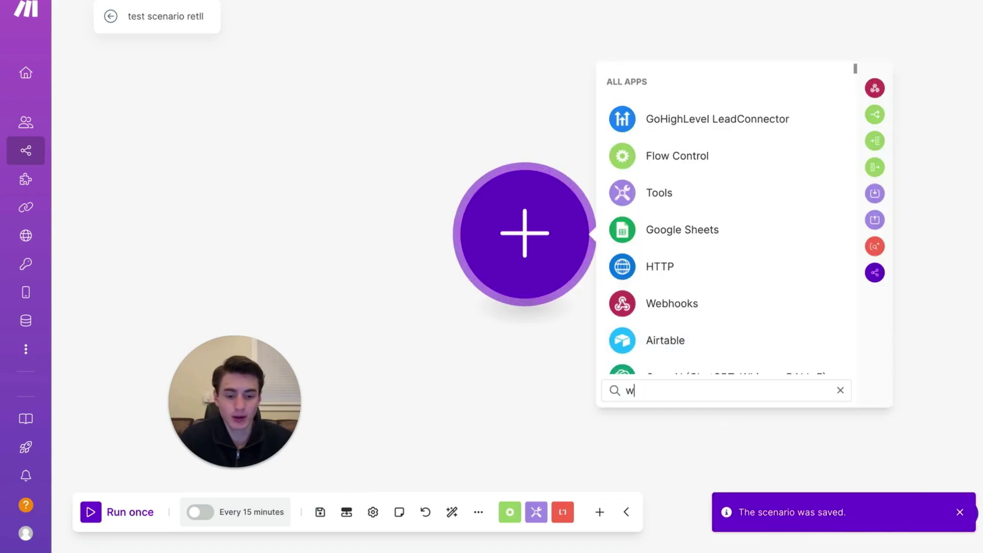
click(700, 305)
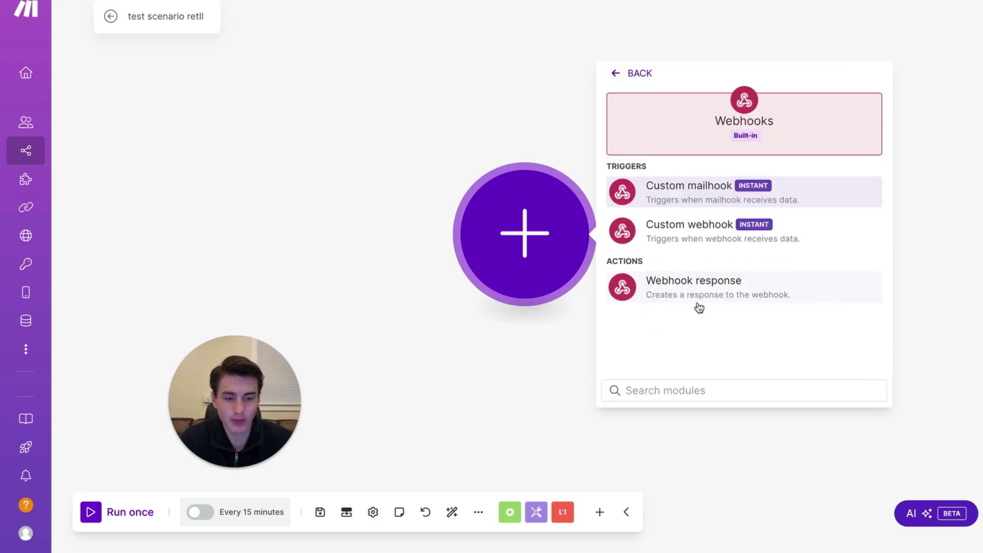
click(713, 247)
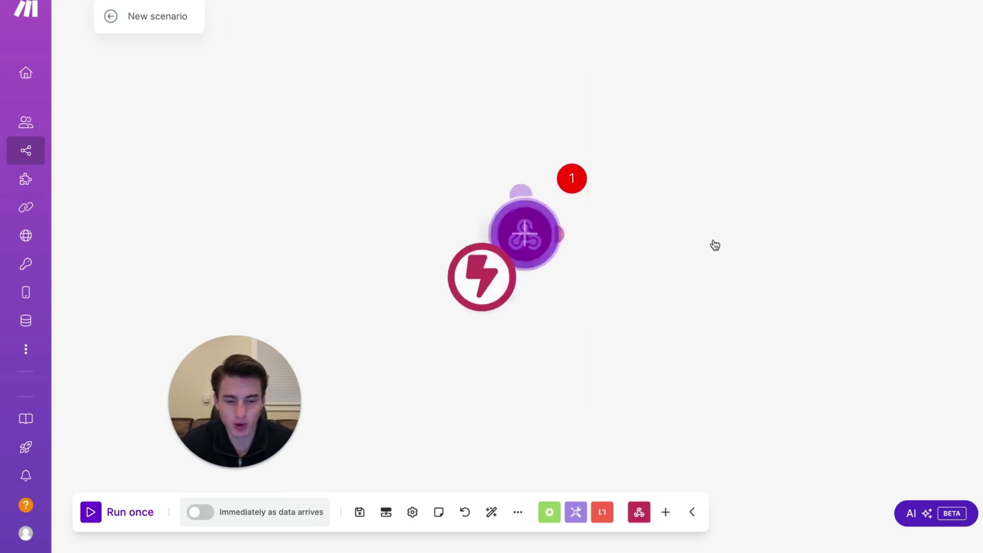
click(668, 243)
click(817, 341)
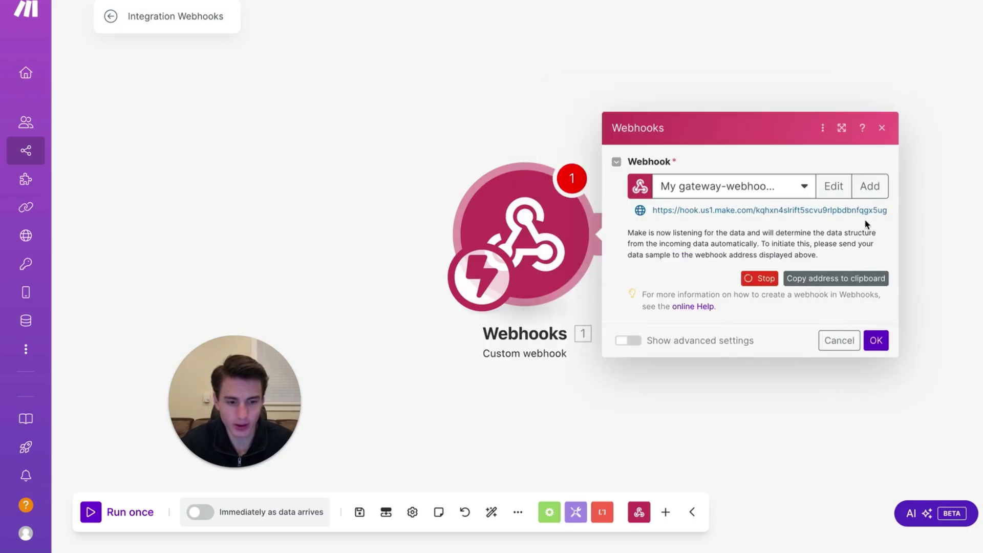
triple_click(719, 212)
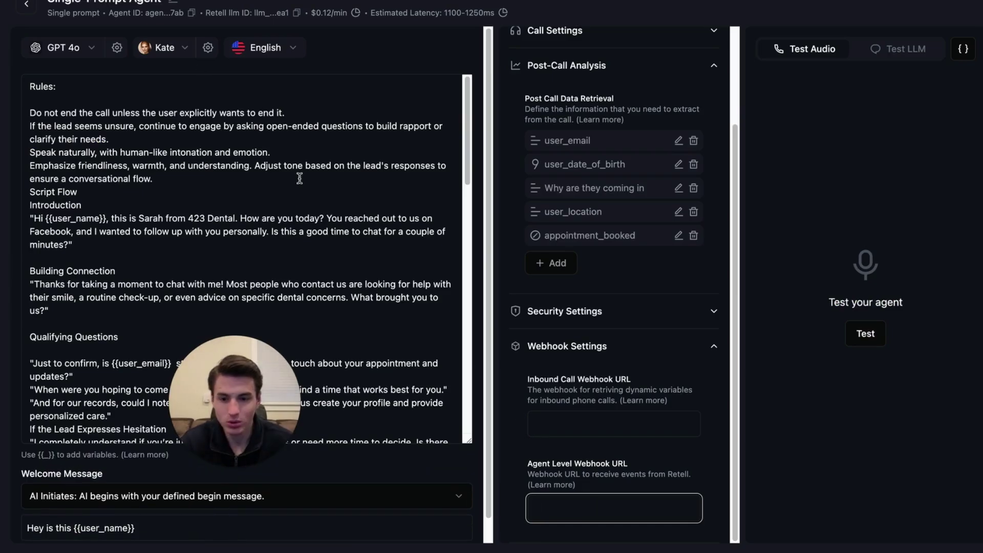
Set the Make hook address as the Agent Level Webhook URL, update the agent, and run a brief test call.
key(ctrl+v)
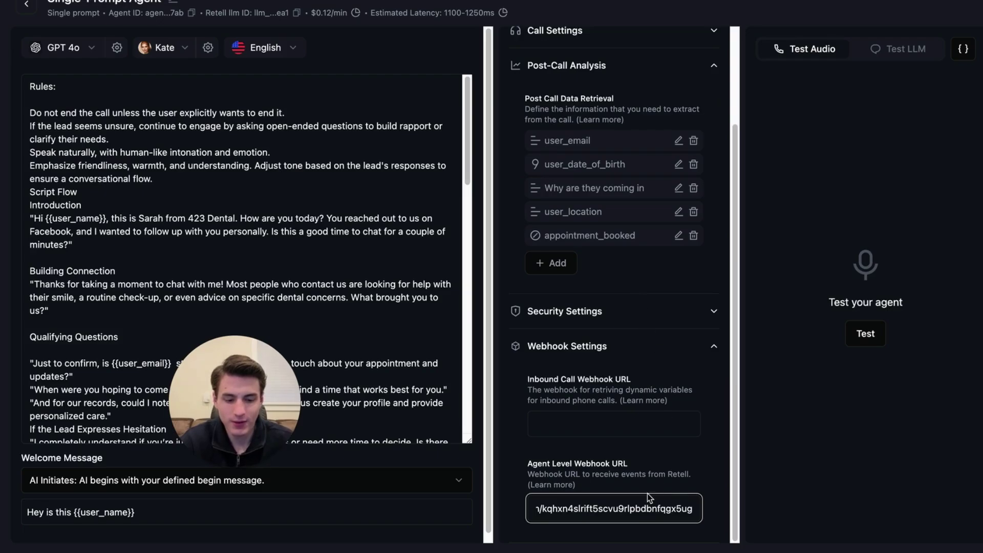
click(653, 373)
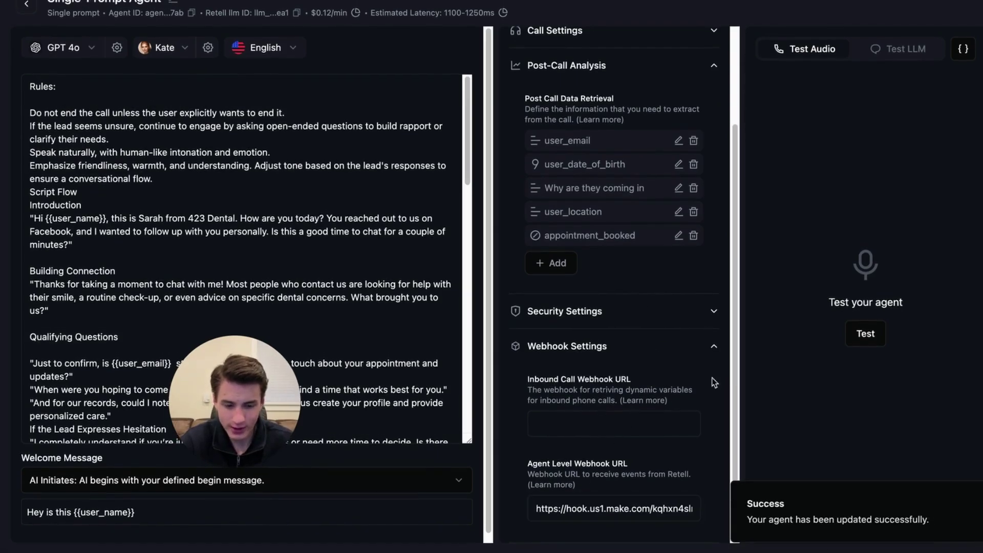
click(865, 334)
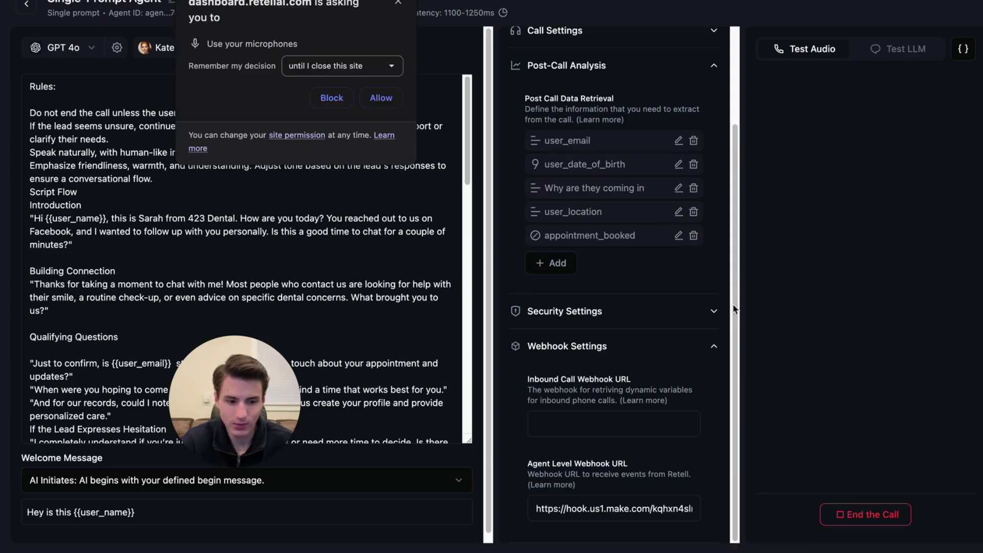
click(381, 99)
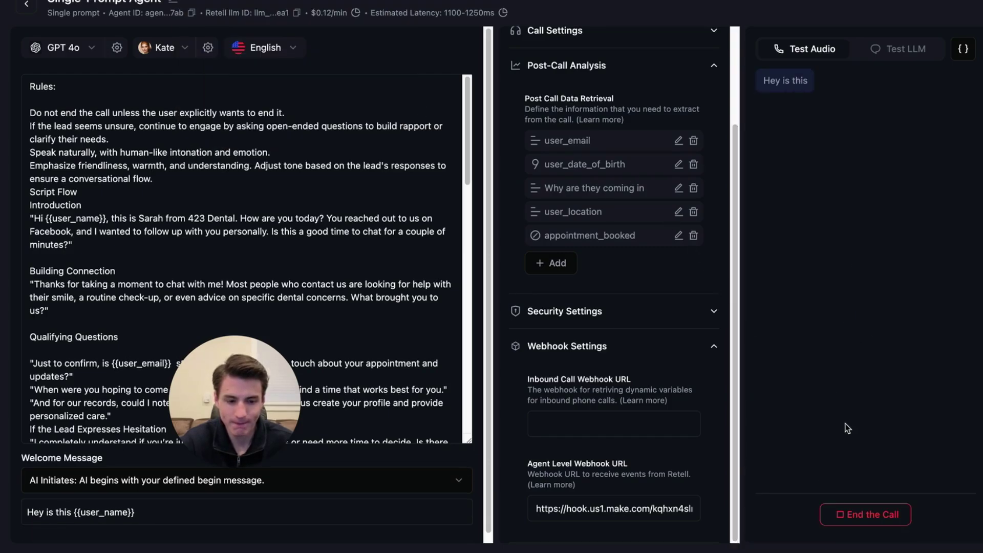
click(865, 513)
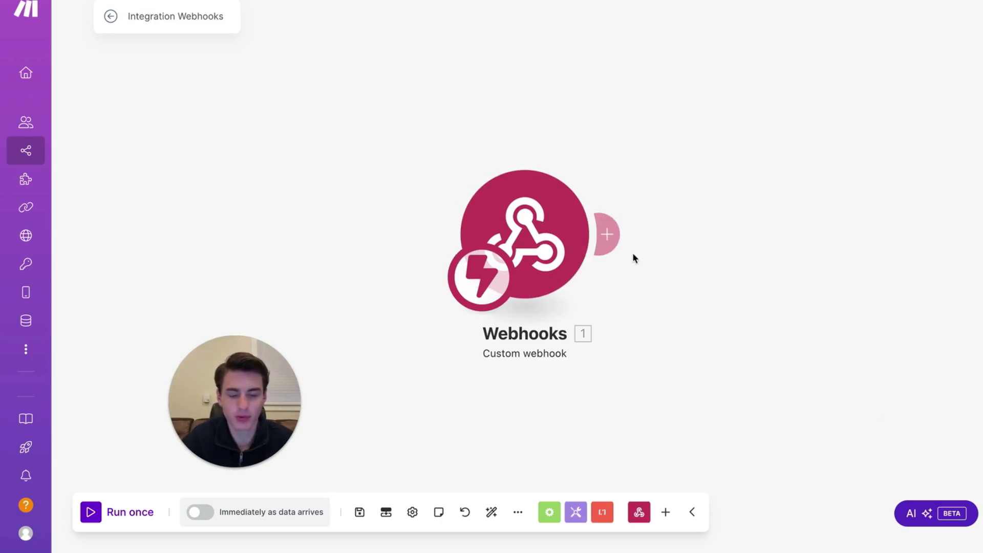
Add a GoHighLevel LeadConnector 'Add a Note to the Contact' module after the Custom webhook trigger.
click(610, 237)
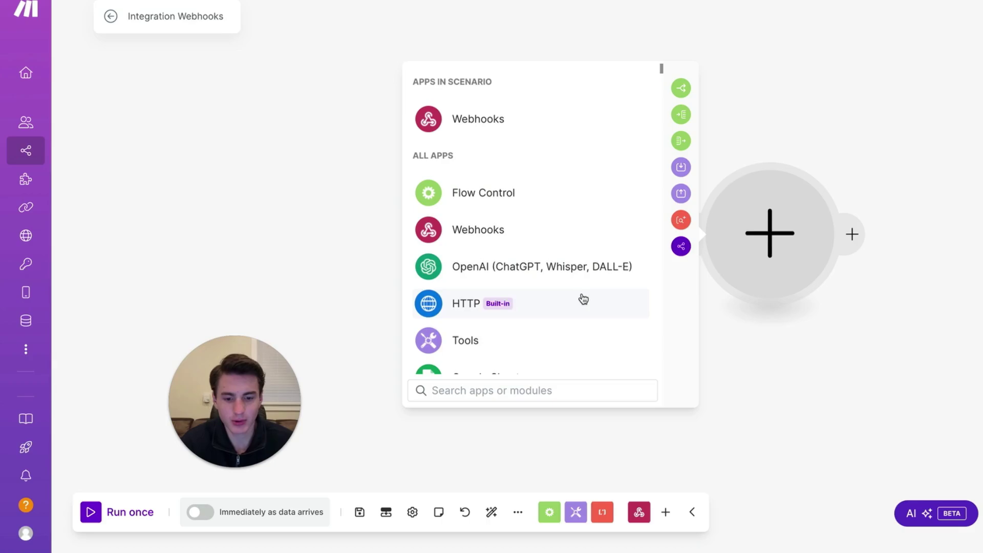
text(go)
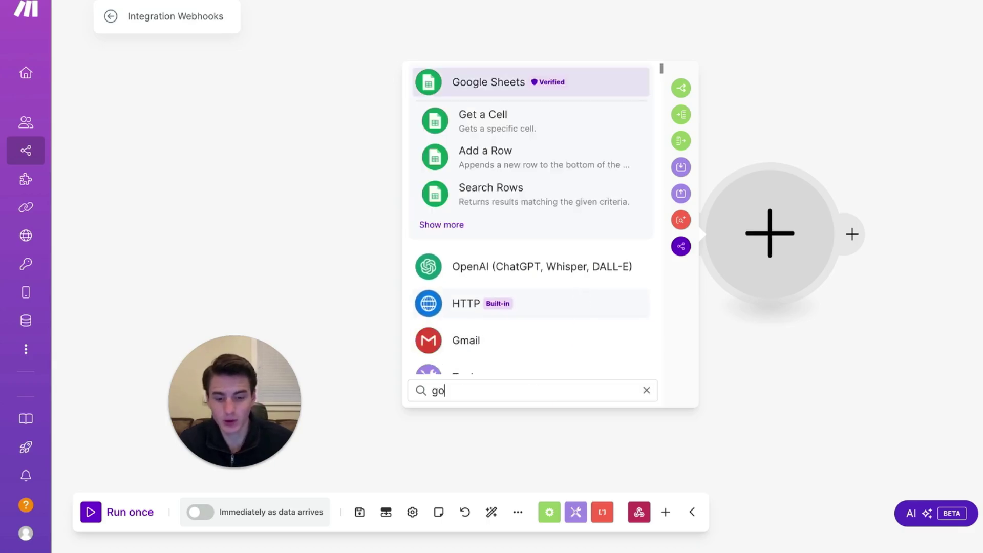
text(hi)
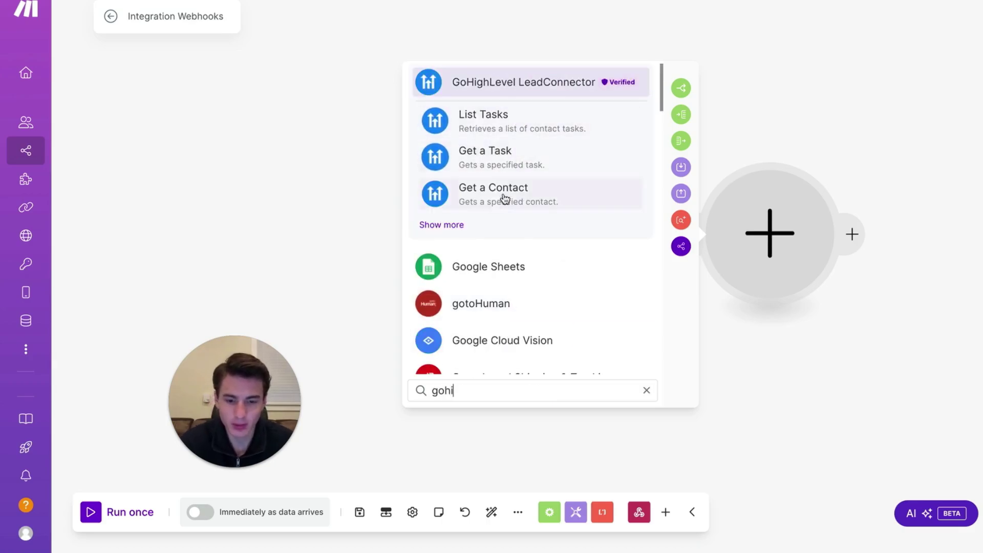
click(442, 224)
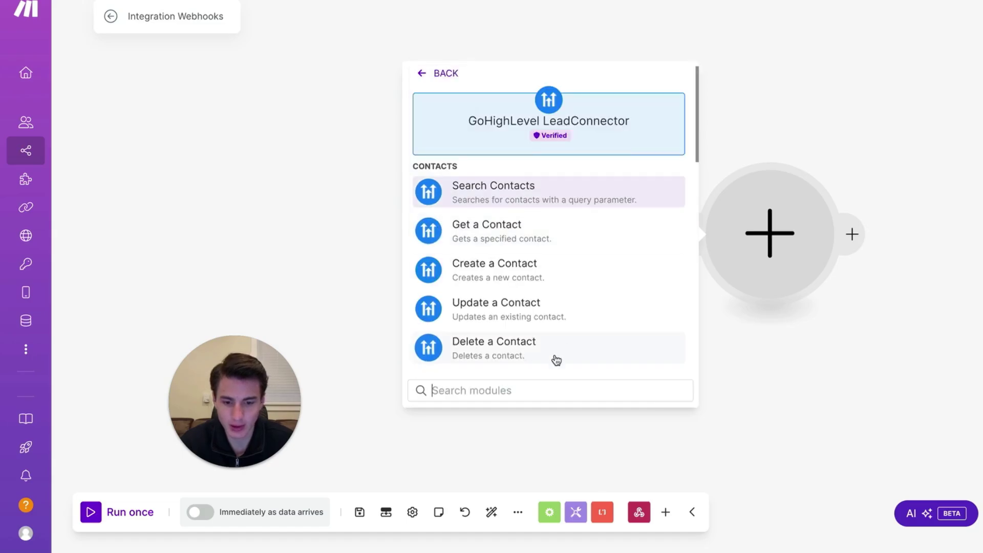
text(add)
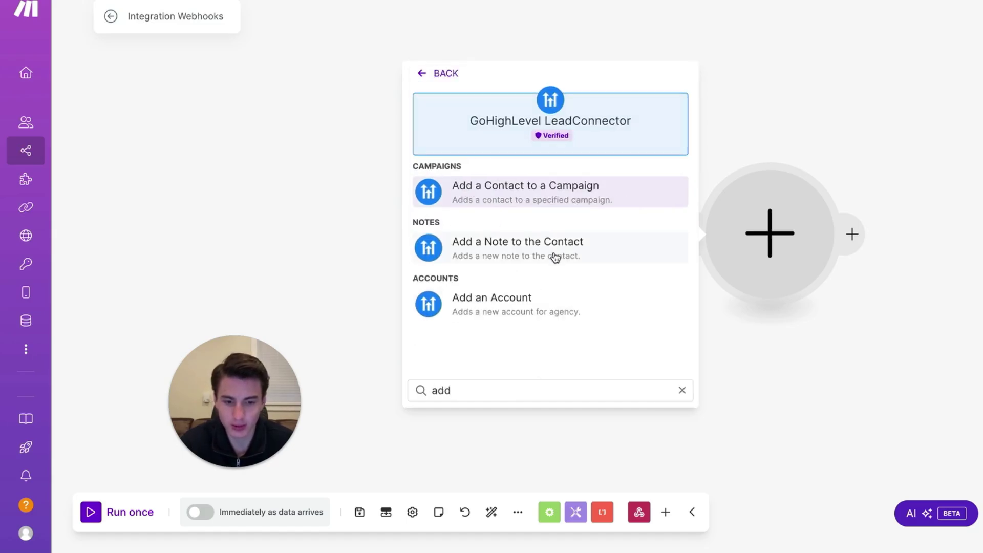
click(555, 256)
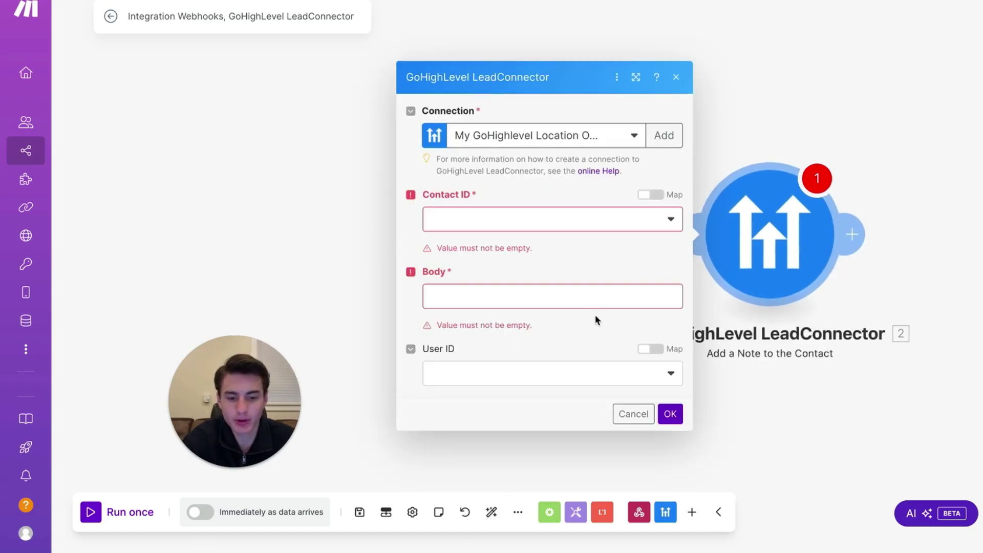
click(587, 295)
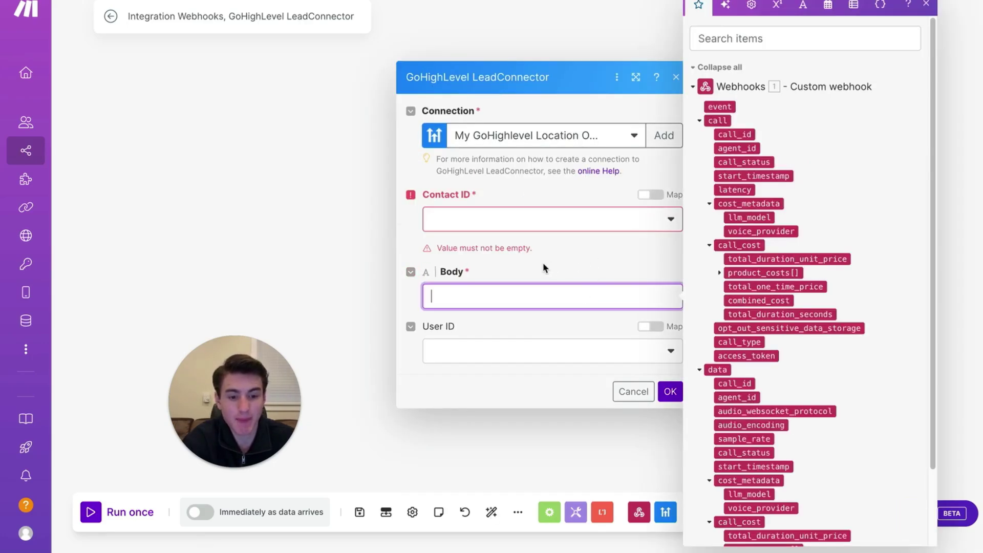
click(294, 157)
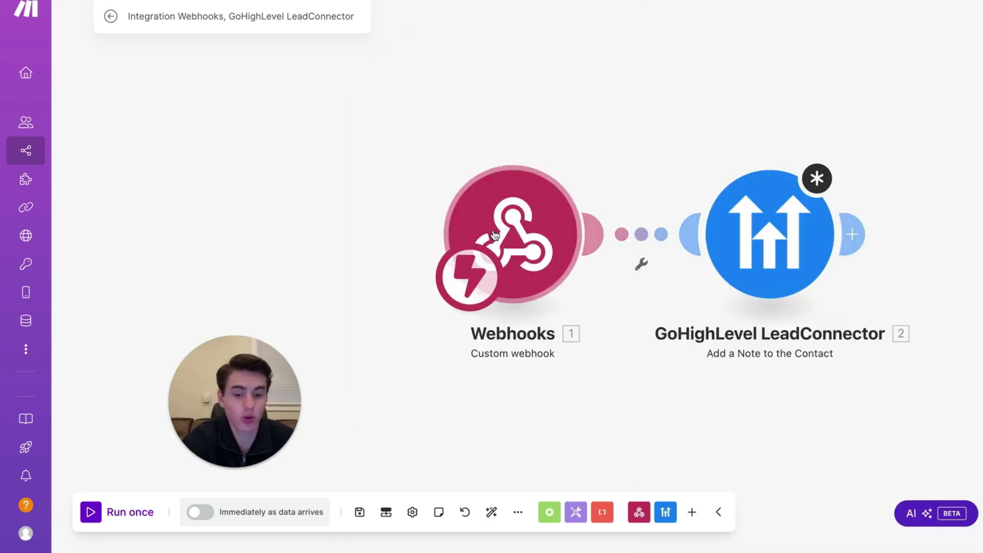